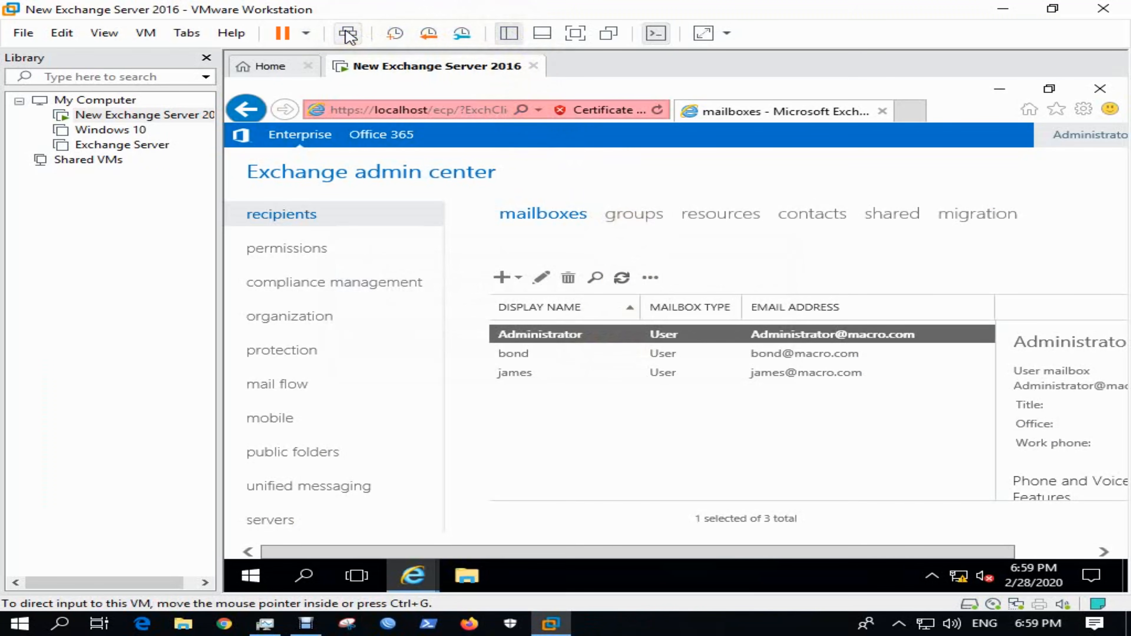
- Show the virtual machine full screen and open the LAB server's properties from the servers list
{"action": "left_click", "coordinate": [575, 32]}
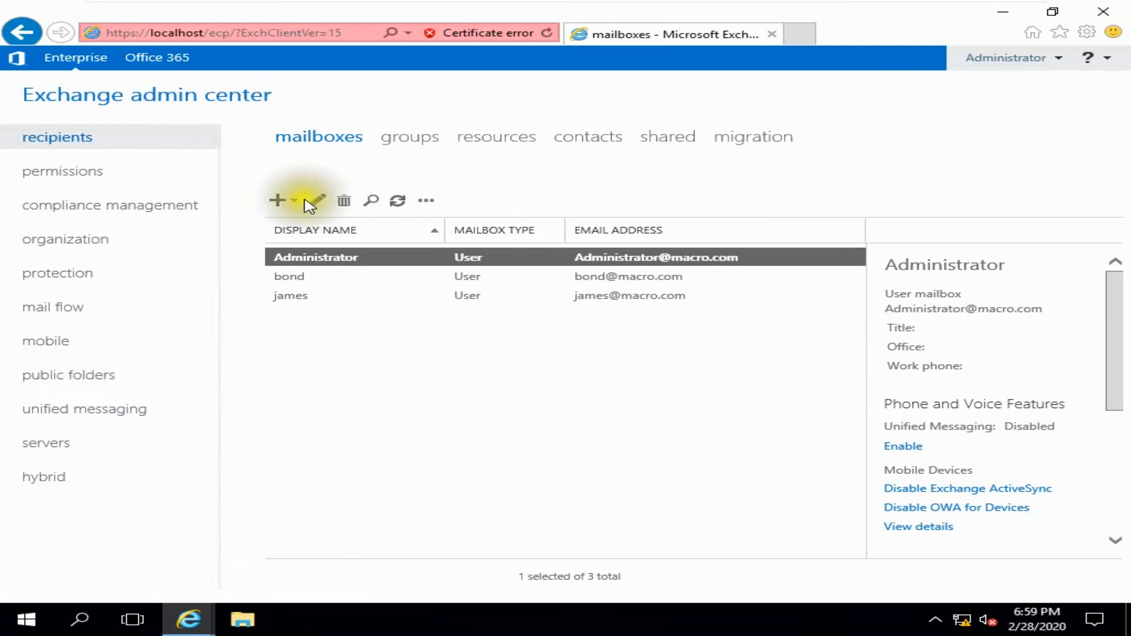
{"action": "left_click", "coordinate": [41, 441]}
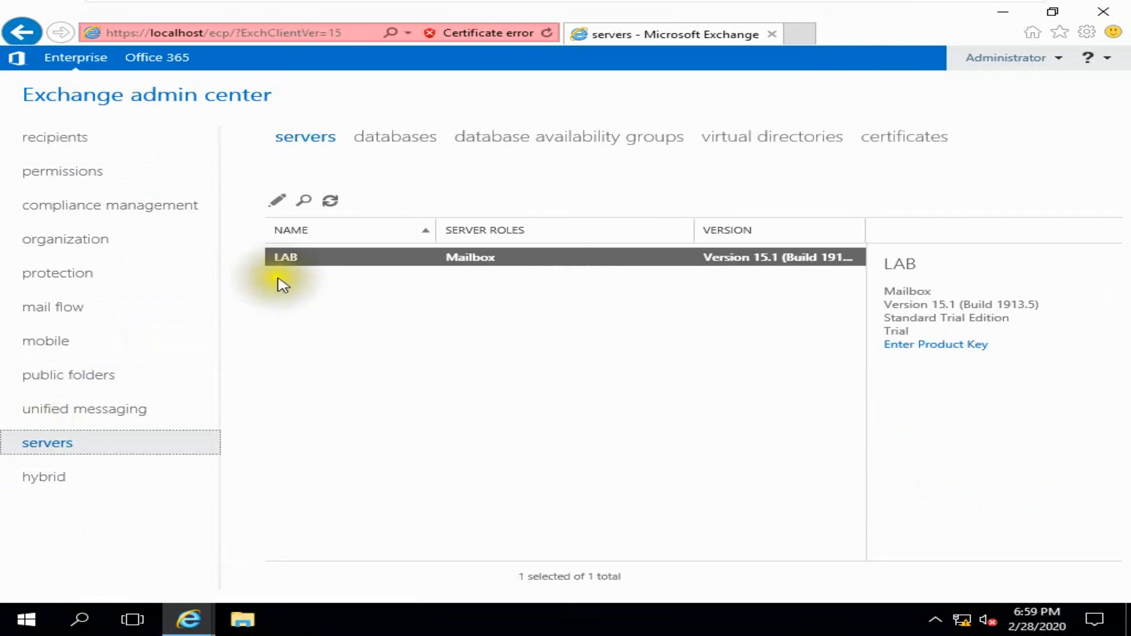
{"action": "left_click", "coordinate": [278, 202]}
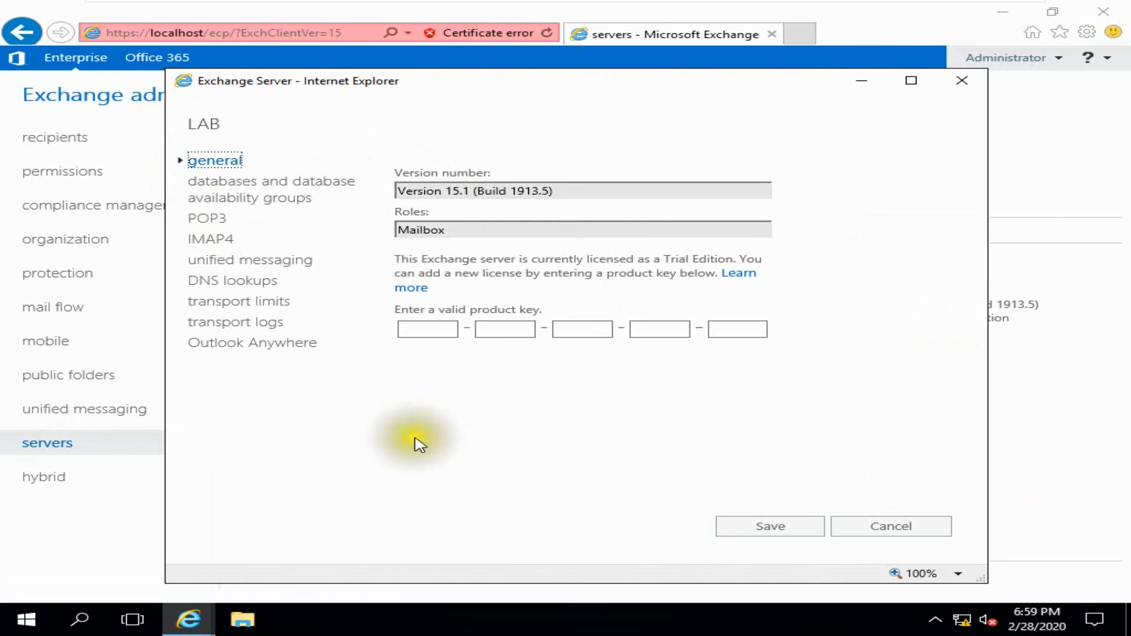
- Keep LAB's POP3 settings at Best body format, Ascending sort order and Secure TLS logon, then save
{"action": "left_click", "coordinate": [236, 192]}
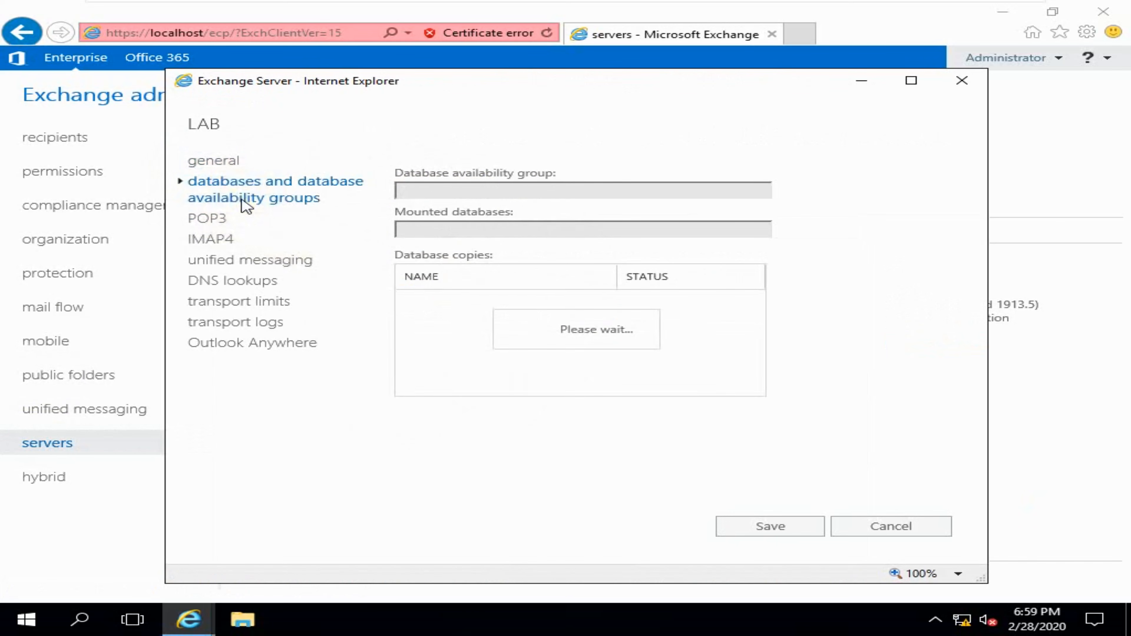
{"action": "left_click", "coordinate": [218, 221]}
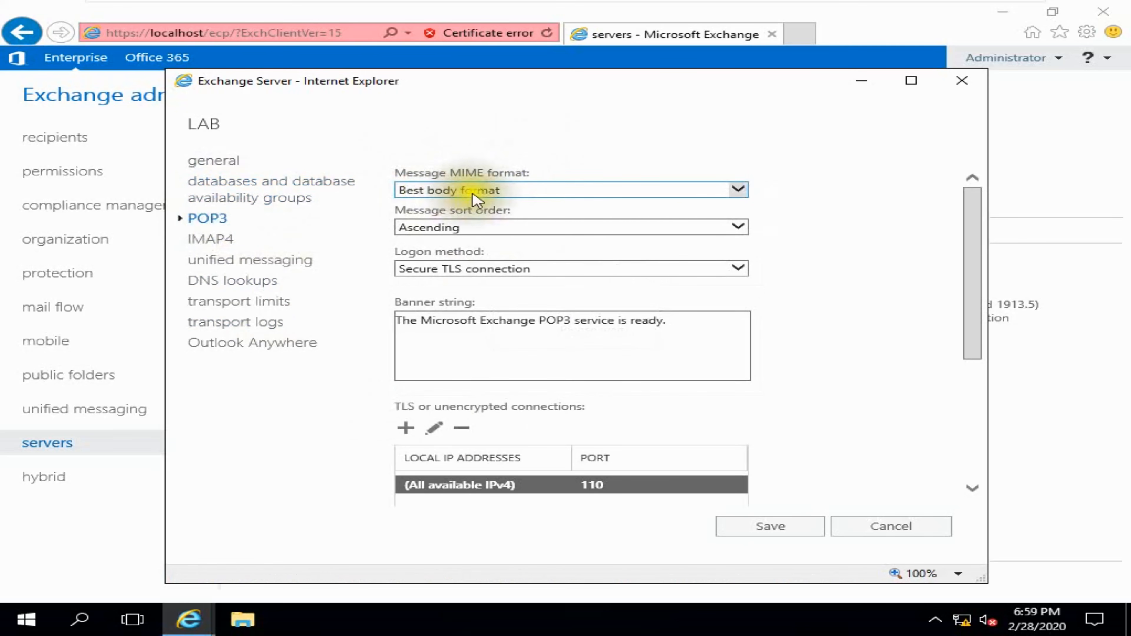
{"action": "left_click", "coordinate": [737, 196]}
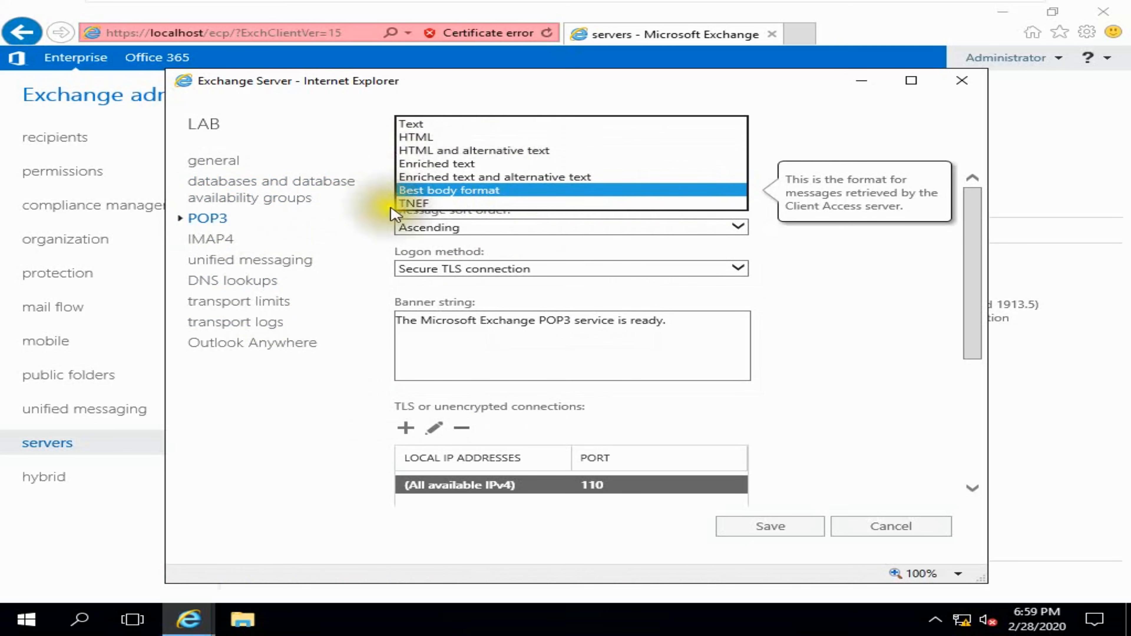
{"action": "left_click", "coordinate": [454, 191]}
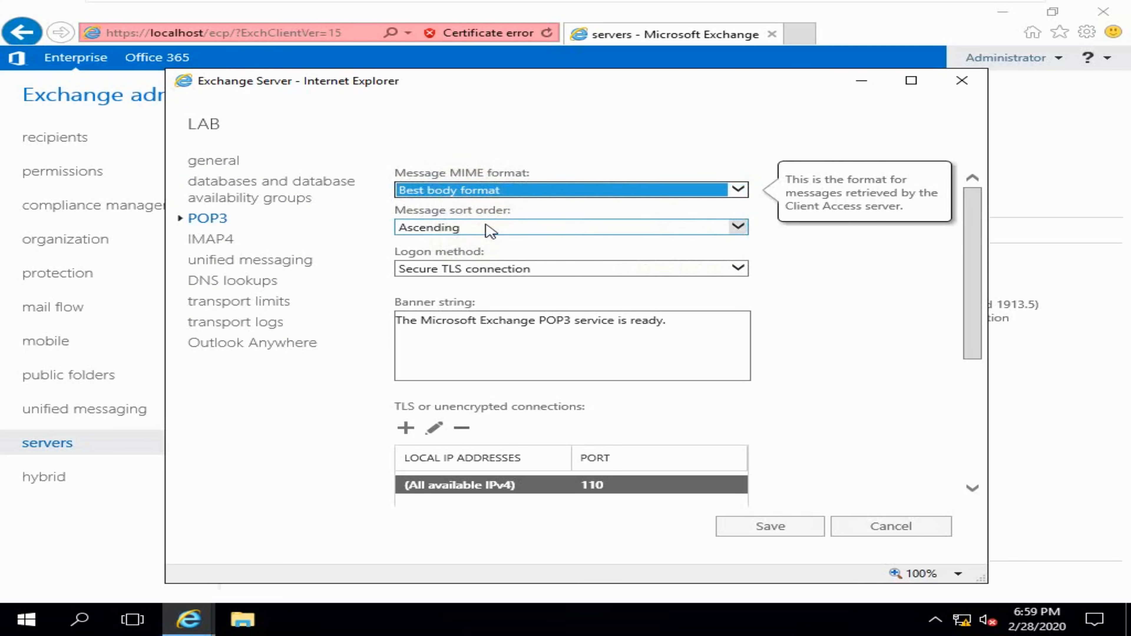
{"action": "left_click", "coordinate": [737, 227]}
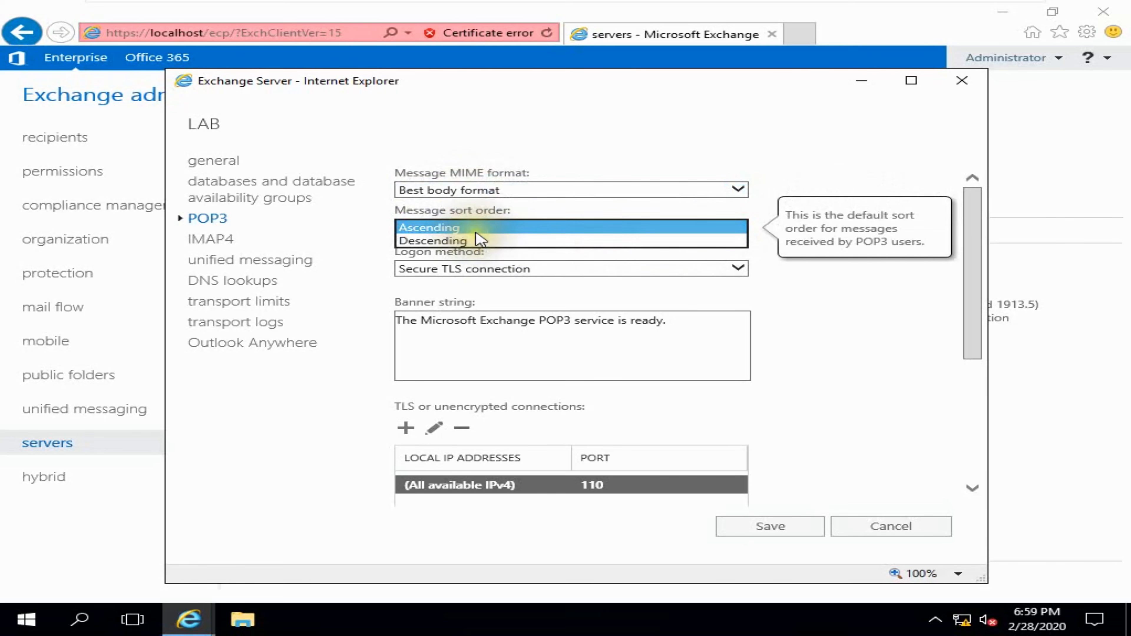
{"action": "left_click", "coordinate": [414, 227]}
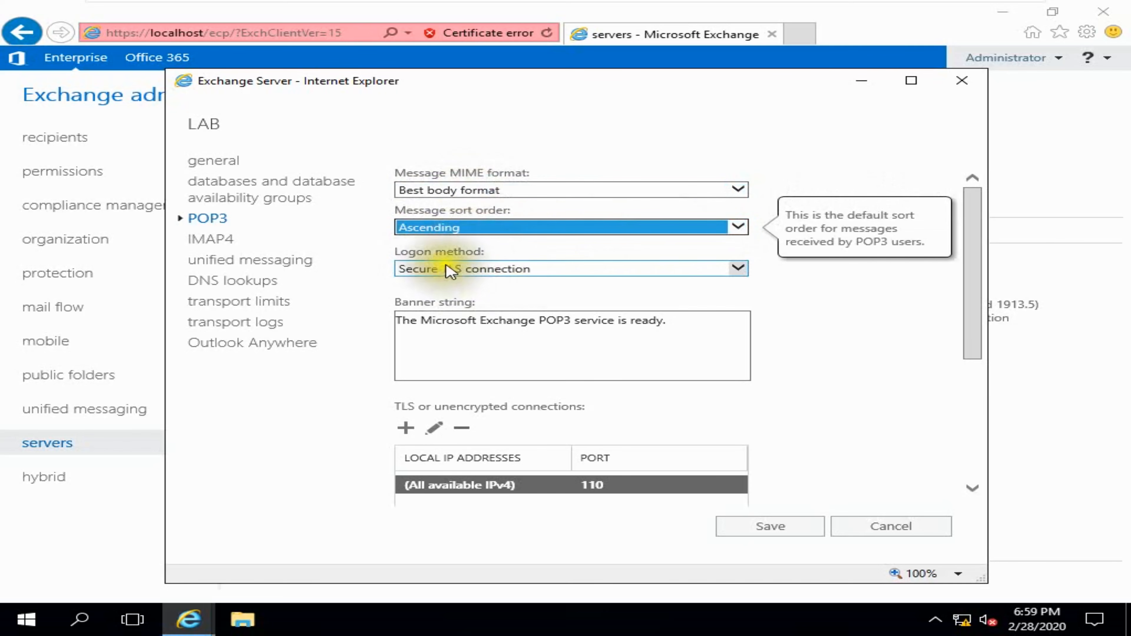
{"action": "left_click", "coordinate": [737, 268]}
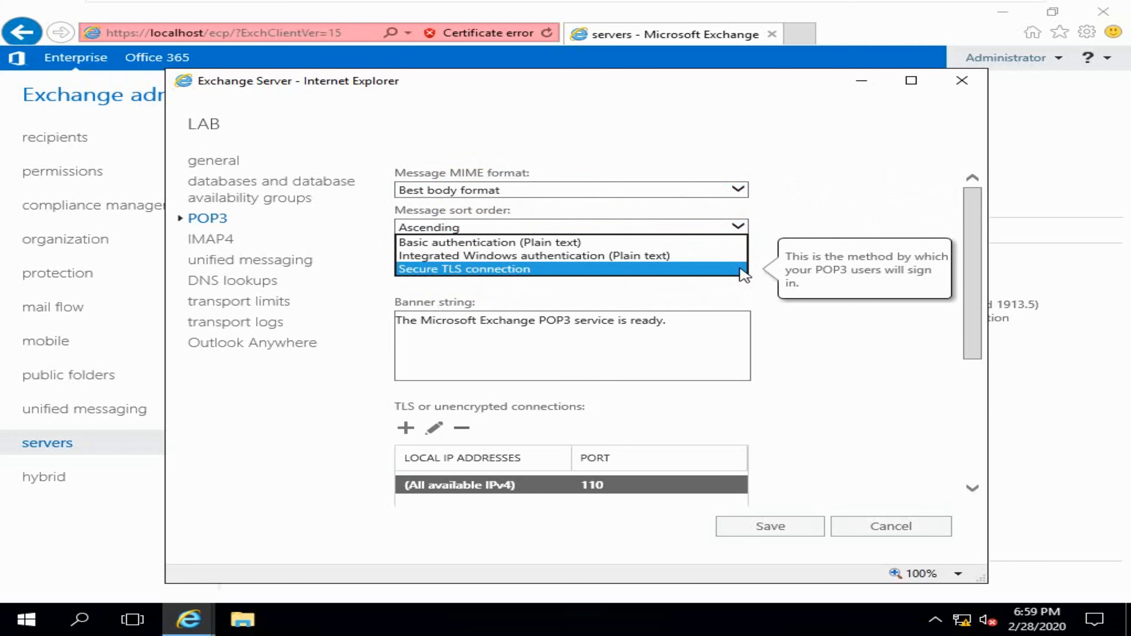
{"action": "left_click", "coordinate": [744, 270]}
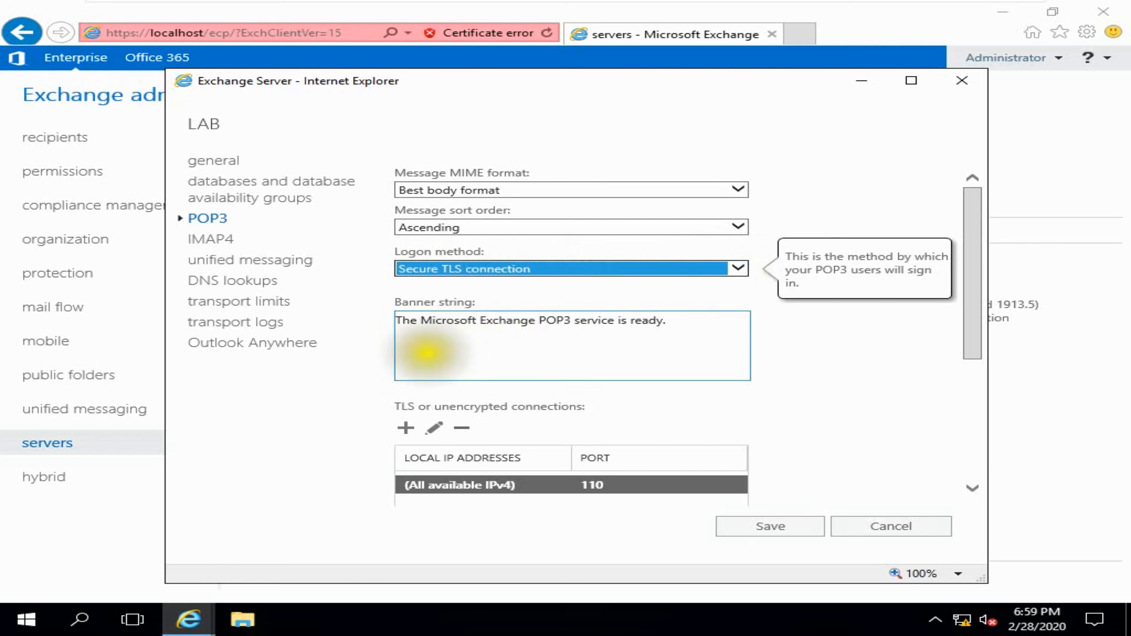
{"action": "scroll", "coordinate": [463, 386], "scroll_direction": "down", "scroll_amount": 3}
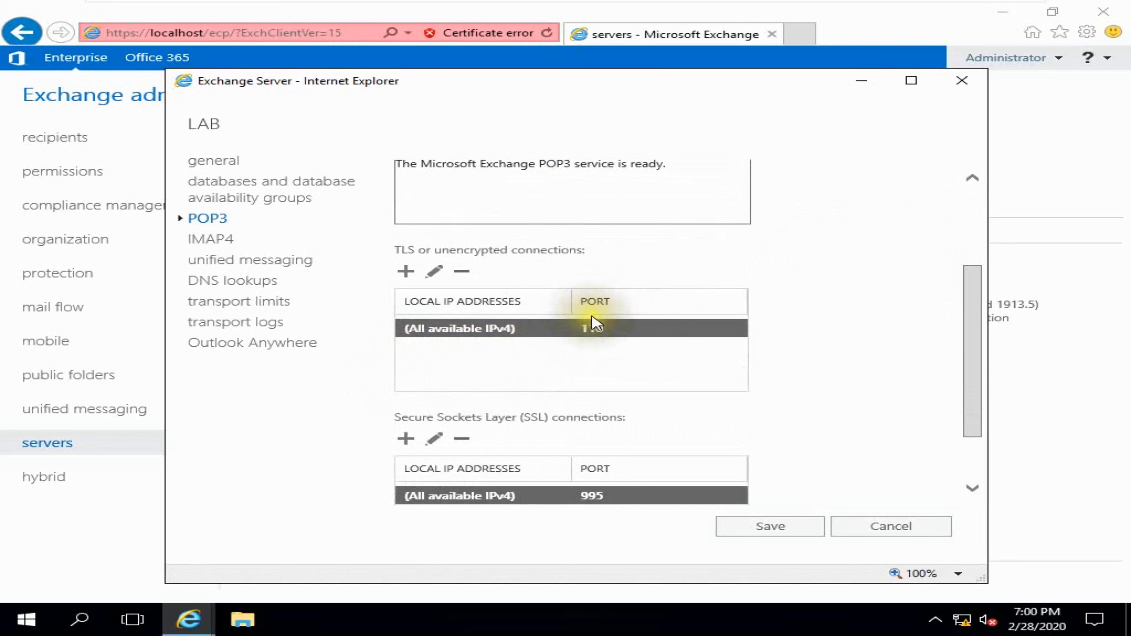
{"action": "scroll", "coordinate": [664, 363], "scroll_direction": "down", "scroll_amount": 2}
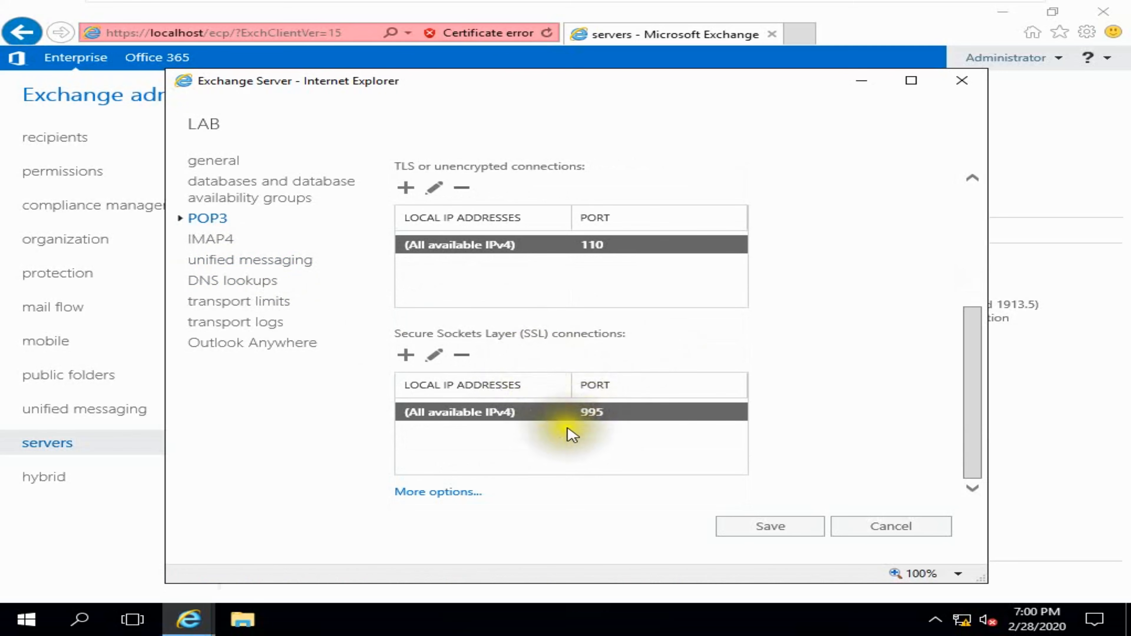
{"action": "left_click", "coordinate": [735, 526]}
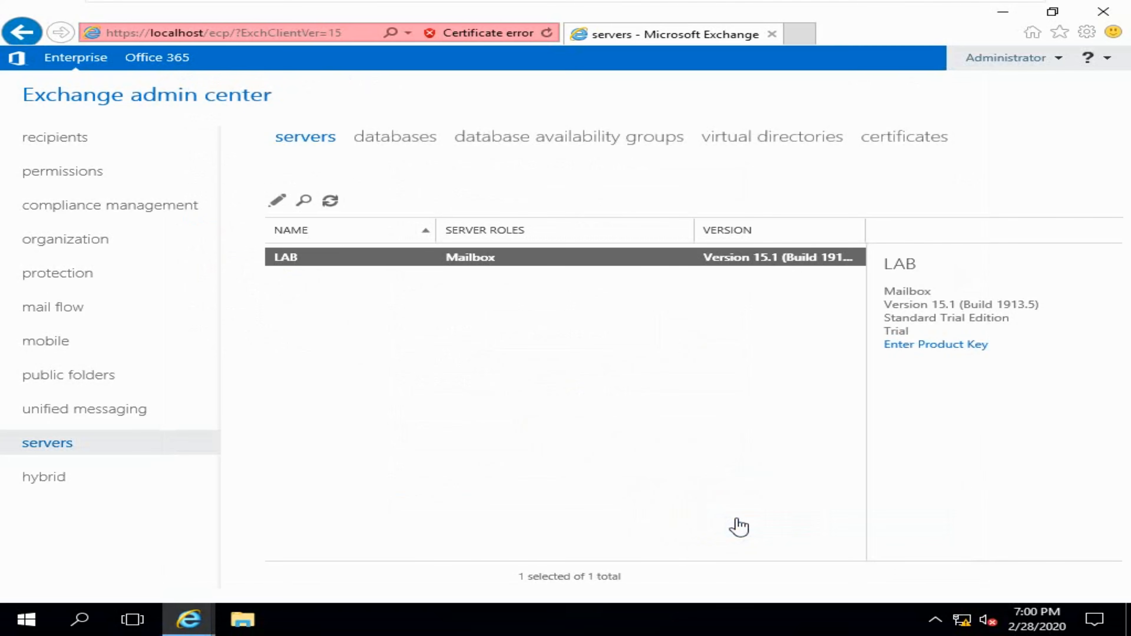
- Reopen LAB's properties and save its IMAP4 settings after checking the 1800-second authenticated time-out
{"action": "left_click", "coordinate": [277, 200]}
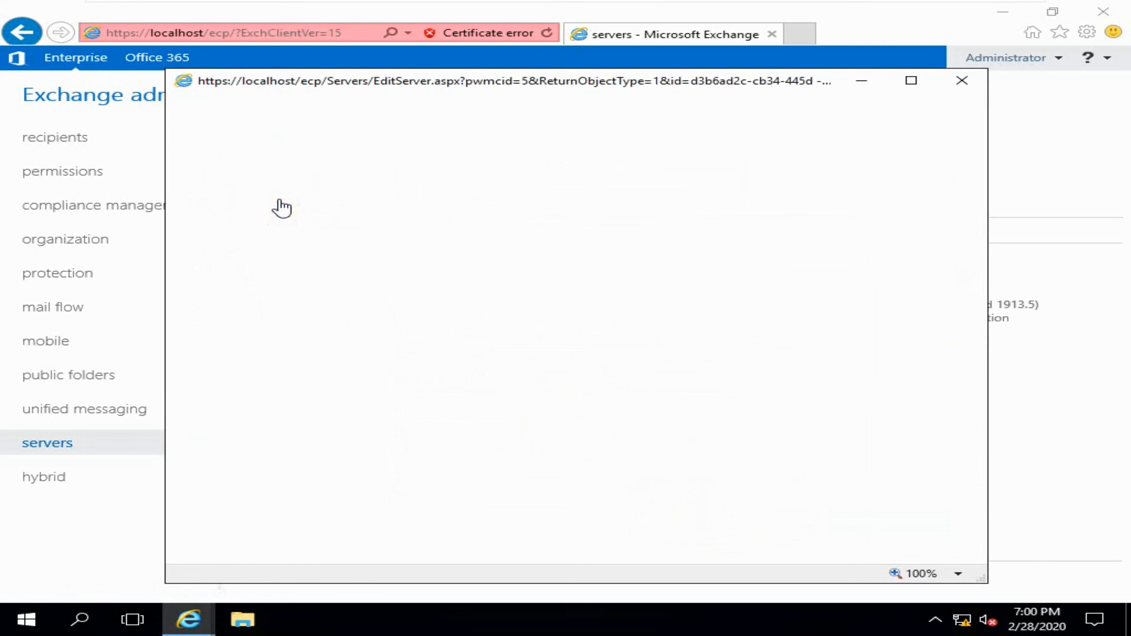
{"action": "left_click", "coordinate": [222, 240]}
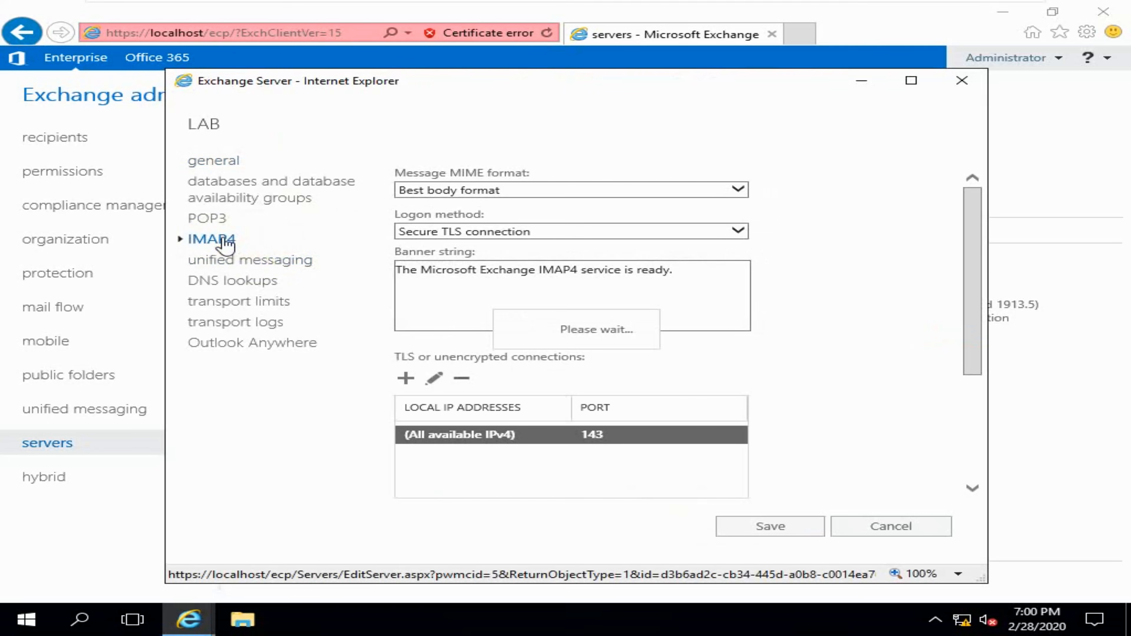
{"action": "scroll", "coordinate": [538, 311], "scroll_direction": "down", "scroll_amount": 3}
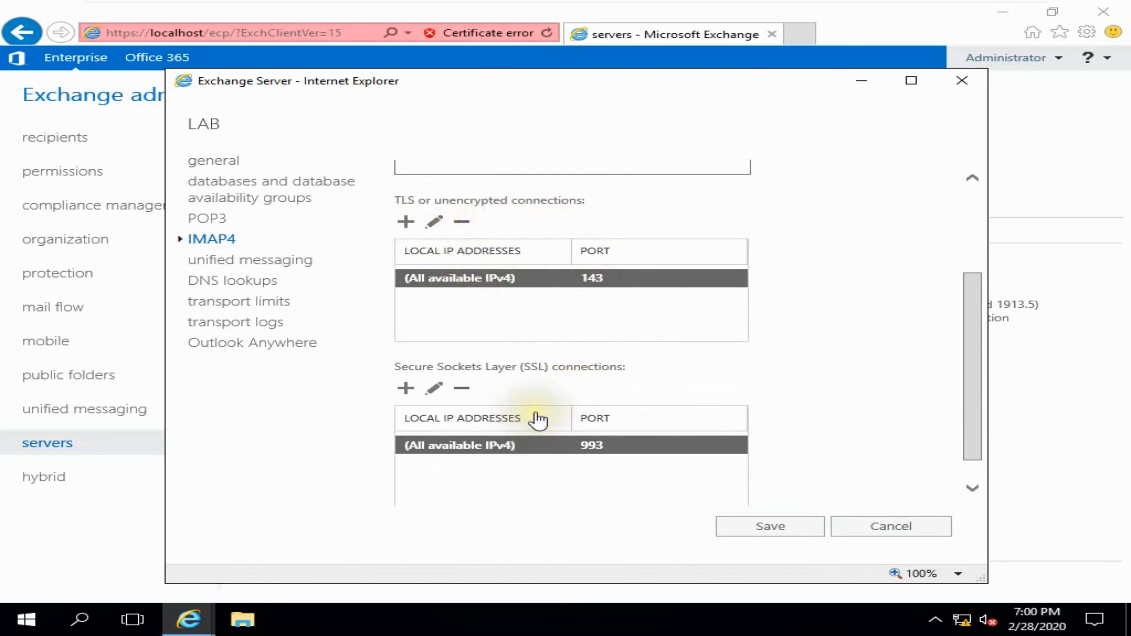
{"action": "scroll", "coordinate": [578, 458], "scroll_direction": "down", "scroll_amount": 1}
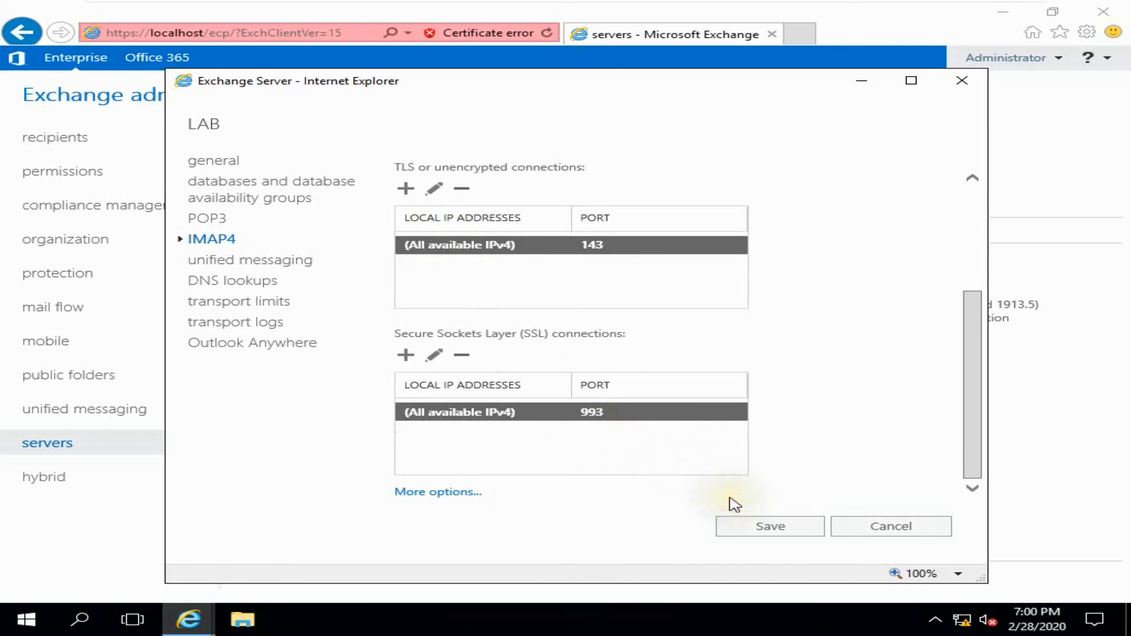
{"action": "left_click", "coordinate": [463, 495]}
{"action": "scroll", "coordinate": [532, 462], "scroll_direction": "down", "scroll_amount": 6}
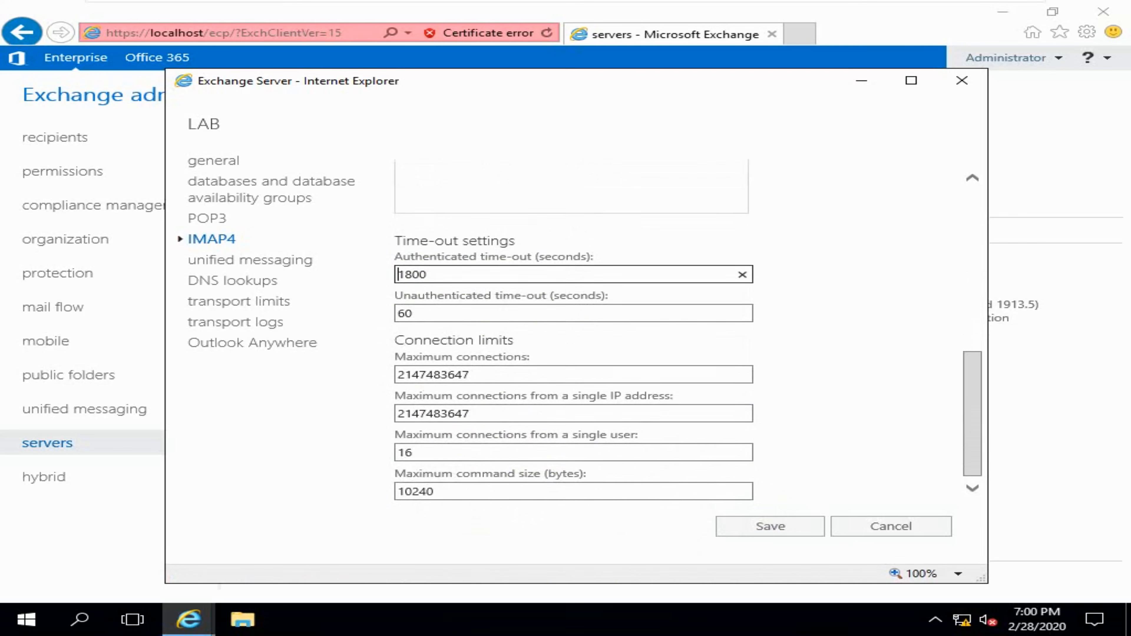
{"action": "left_click", "coordinate": [582, 307]}
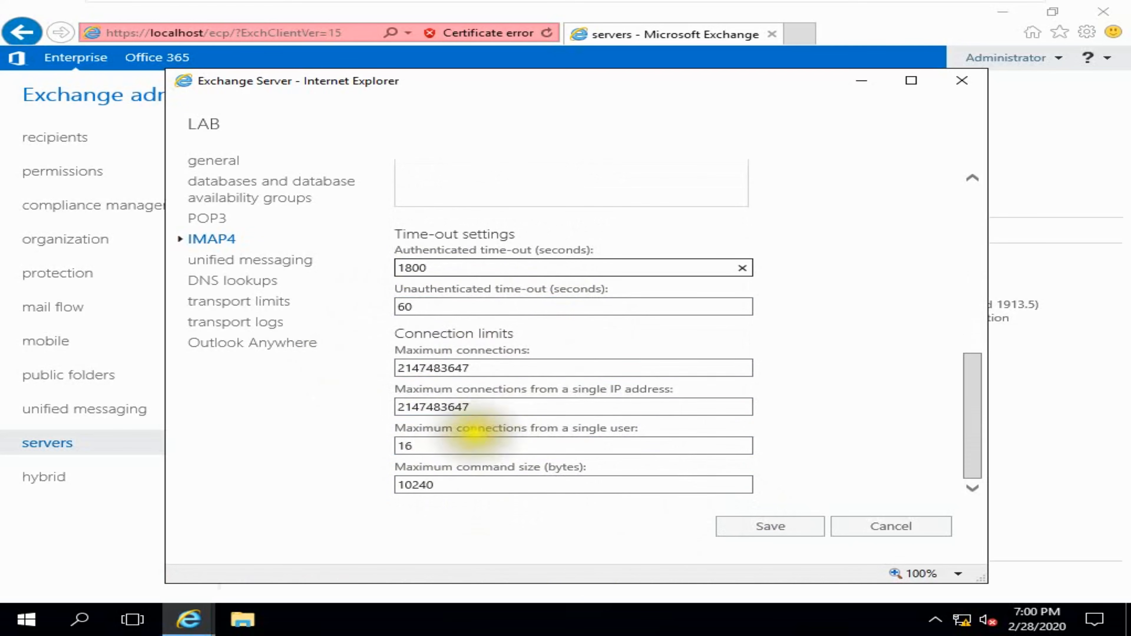
{"action": "left_click", "coordinate": [790, 530]}
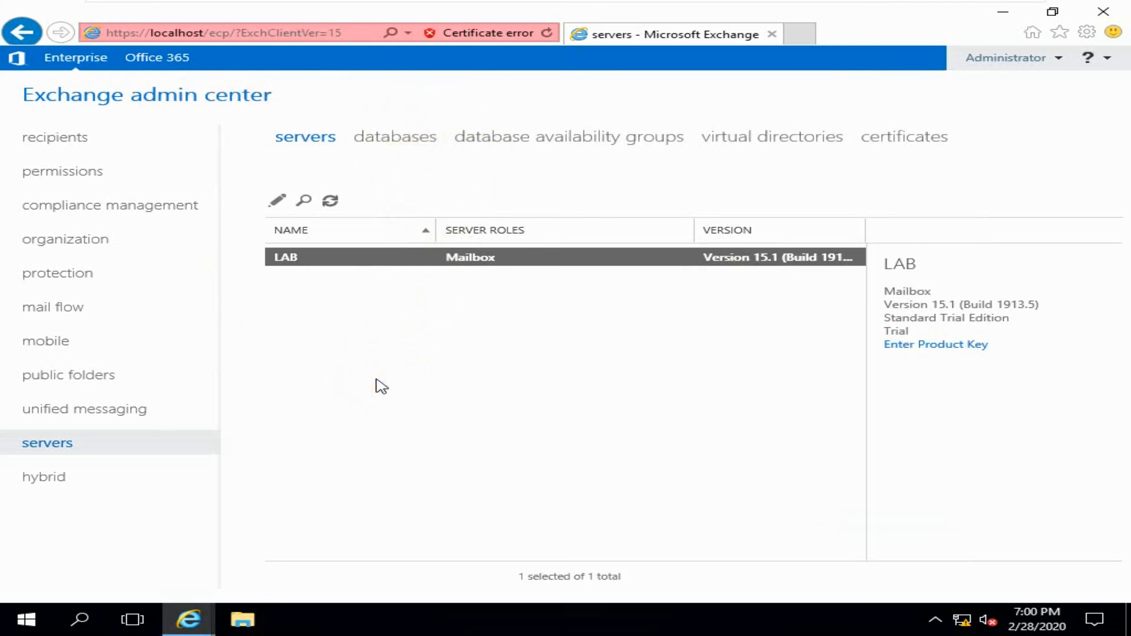
- Launch Outlook 2013 and Server Manager from the Start menu
{"action": "left_click", "coordinate": [26, 623]}
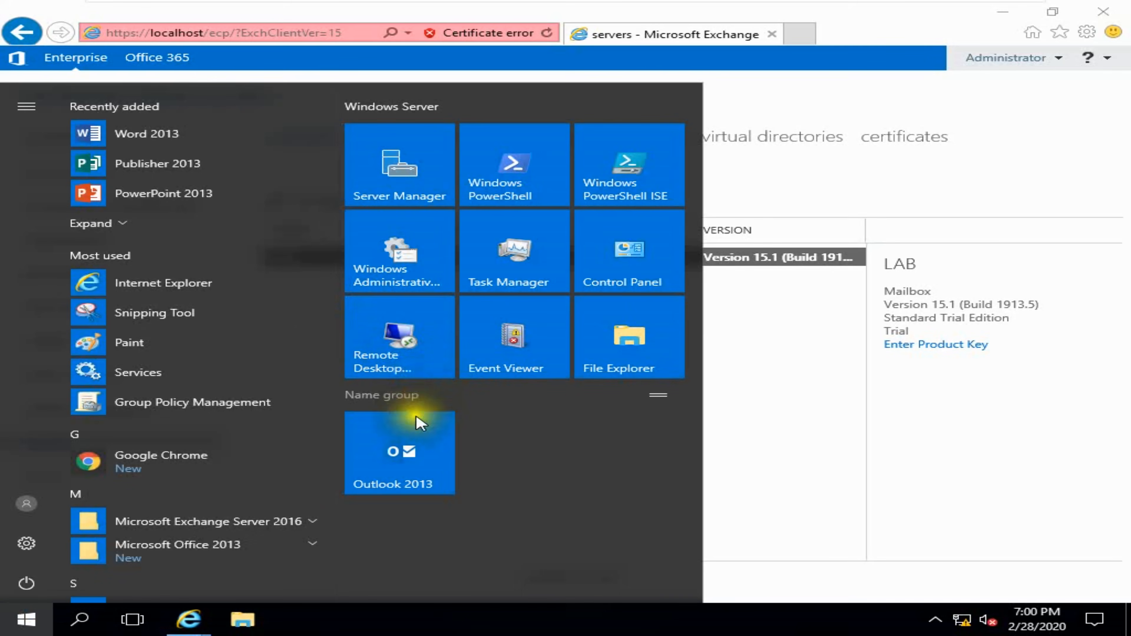
{"action": "left_click", "coordinate": [414, 432]}
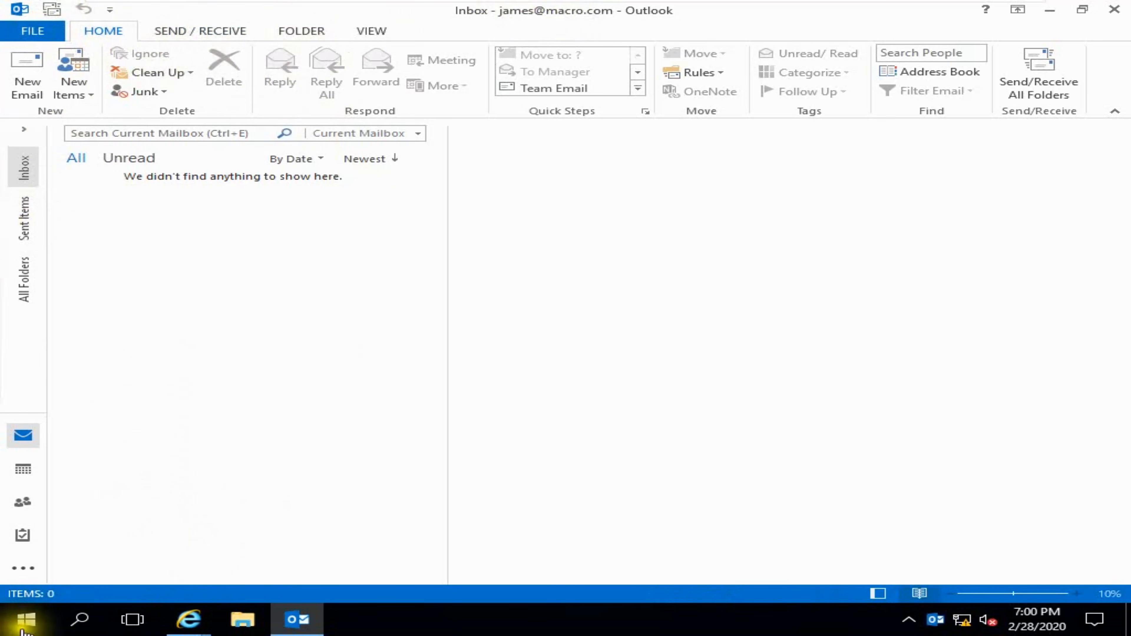
{"action": "left_click", "coordinate": [27, 619]}
{"action": "left_click", "coordinate": [404, 197]}
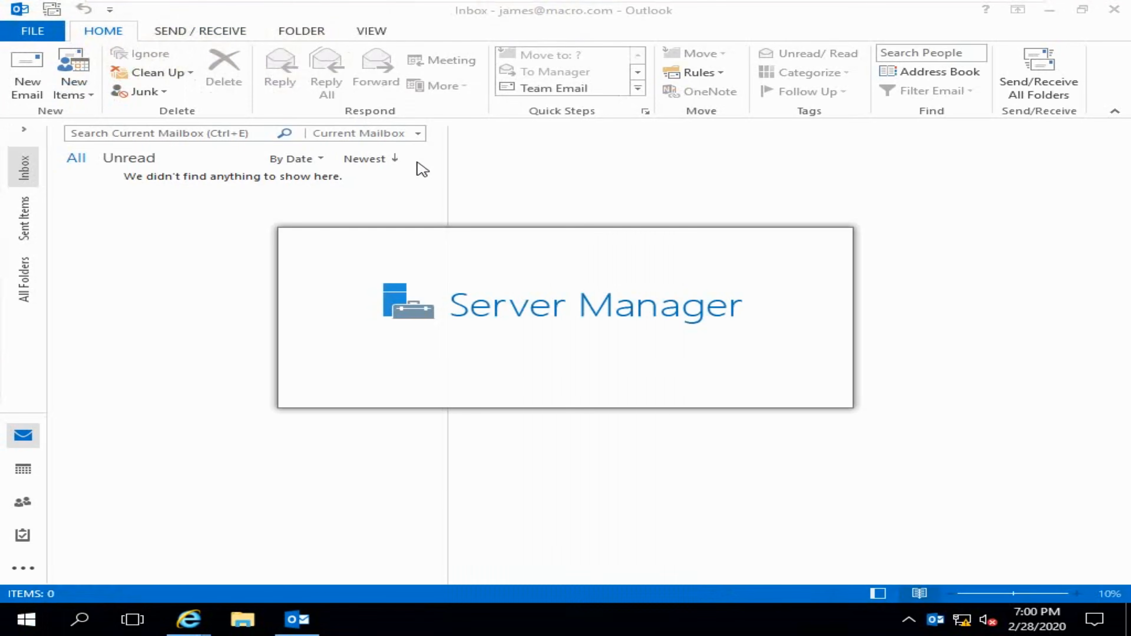
- In Exchange admin center, list the recipient mailboxes and select the second user's mailbox
{"action": "mouse_move", "coordinate": [189, 619]}
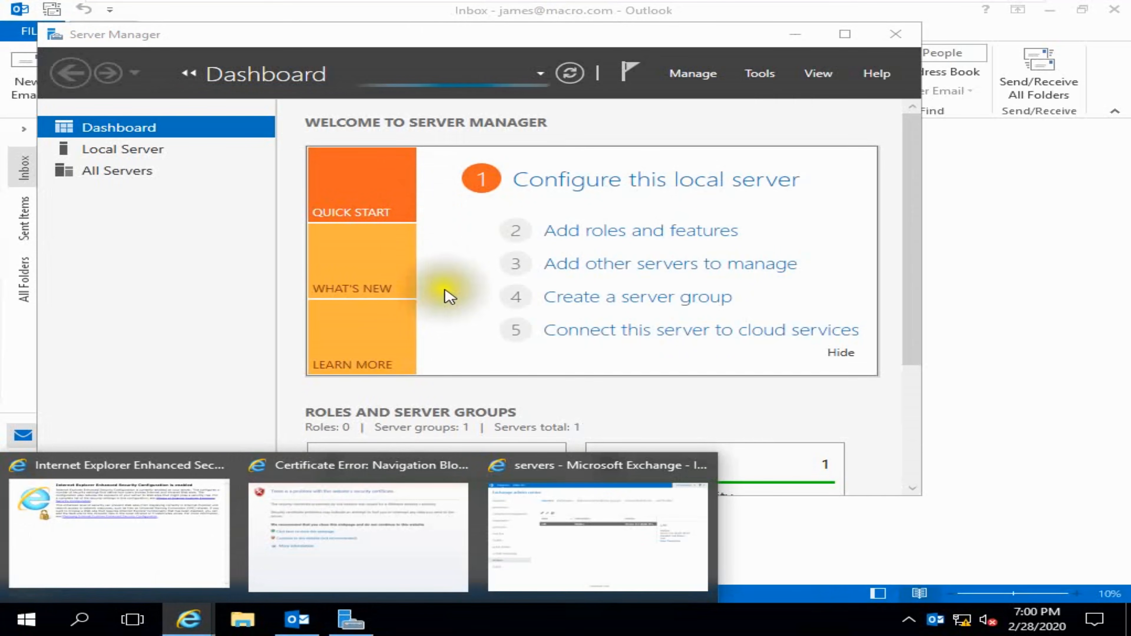
{"action": "left_click", "coordinate": [545, 528]}
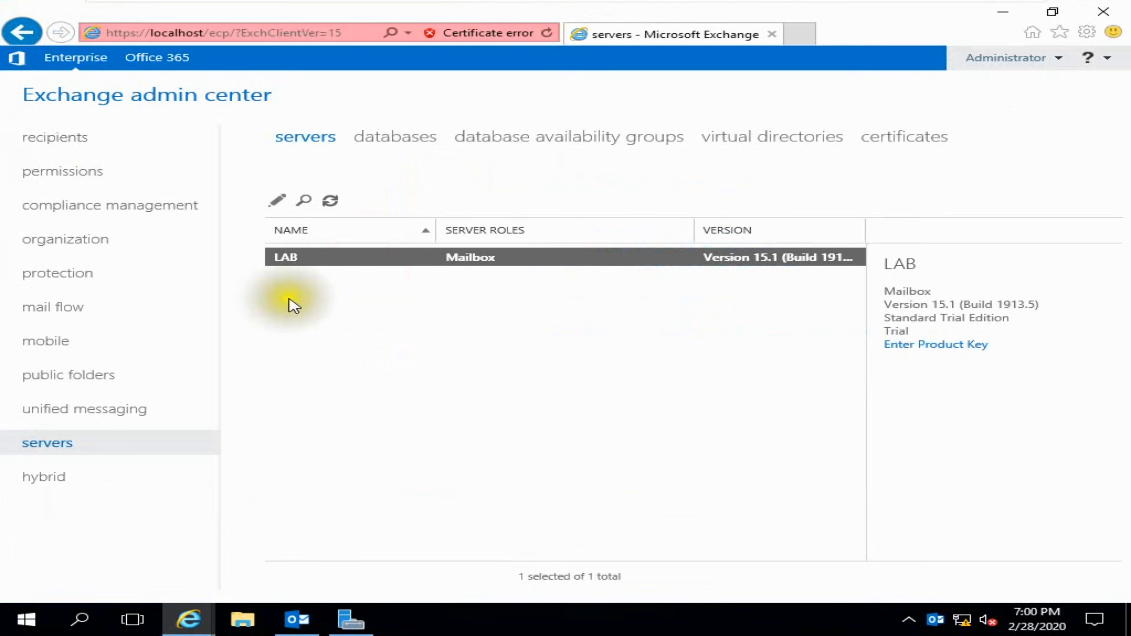
{"action": "left_click", "coordinate": [80, 139]}
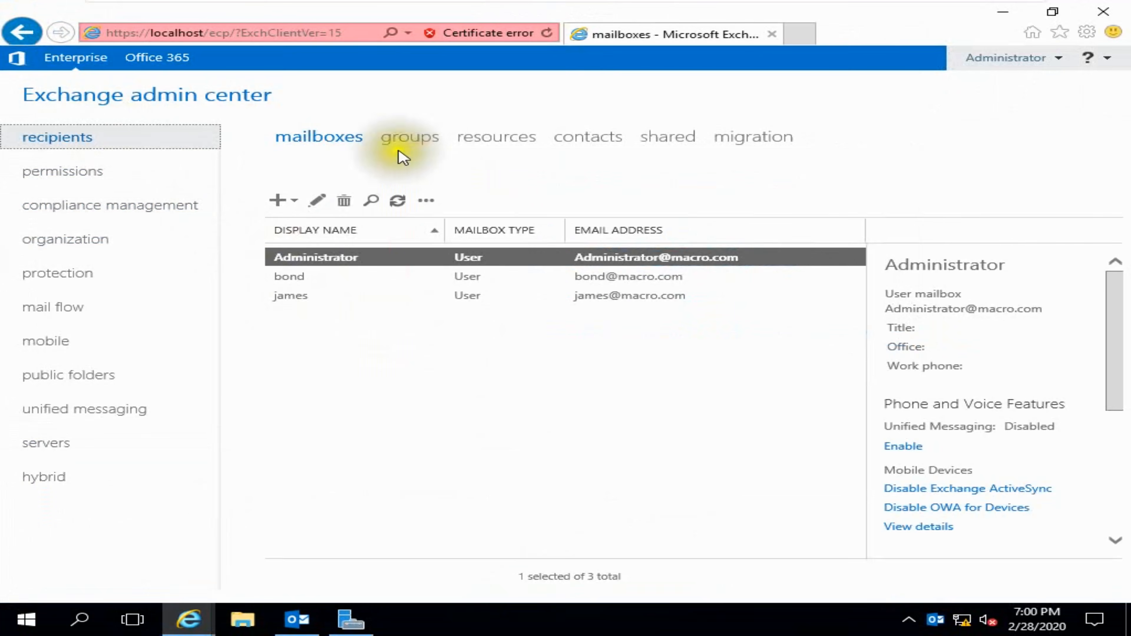
{"action": "left_click", "coordinate": [303, 277]}
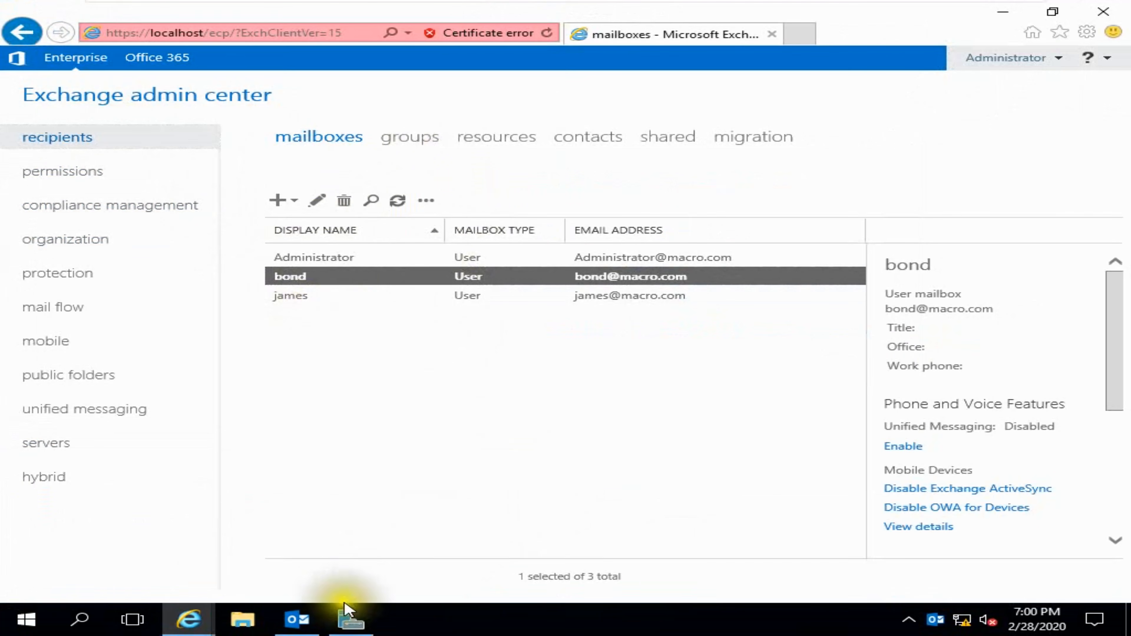
{"action": "left_click", "coordinate": [296, 619]}
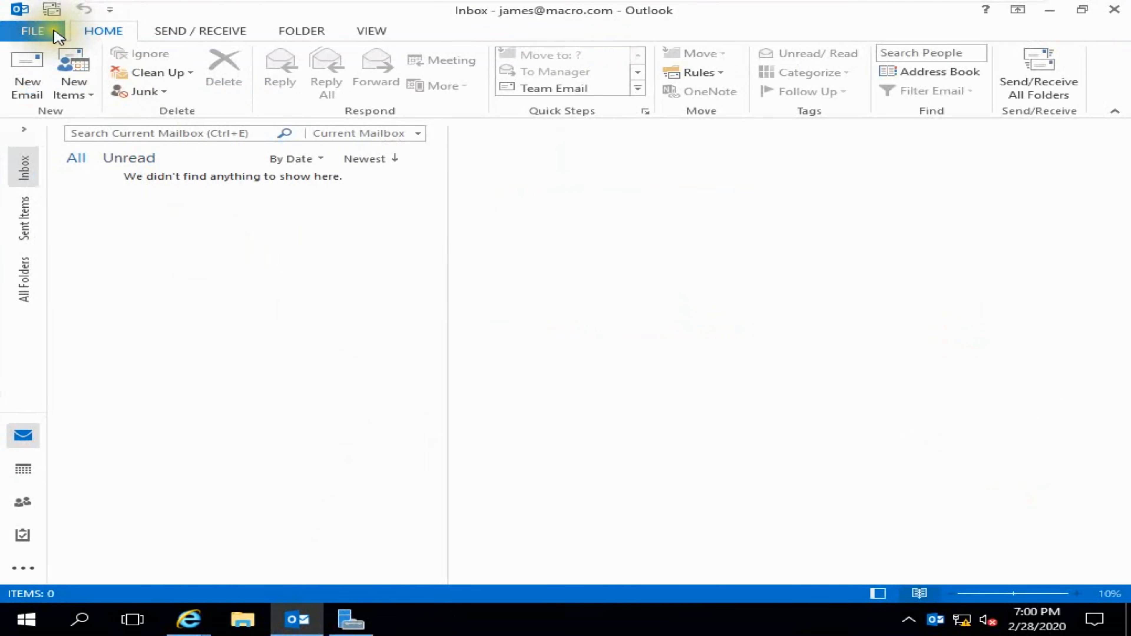
- Start a manual POP/IMAP account setup and replace the user name with the full e-mail address
{"action": "left_click", "coordinate": [52, 34]}
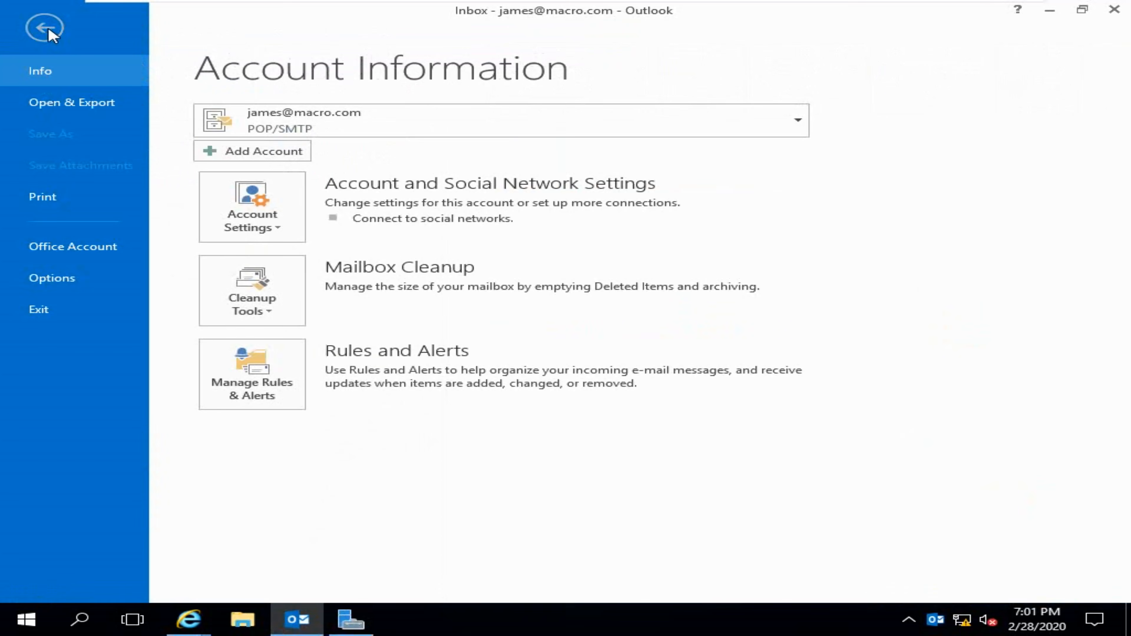
{"action": "left_click", "coordinate": [287, 152]}
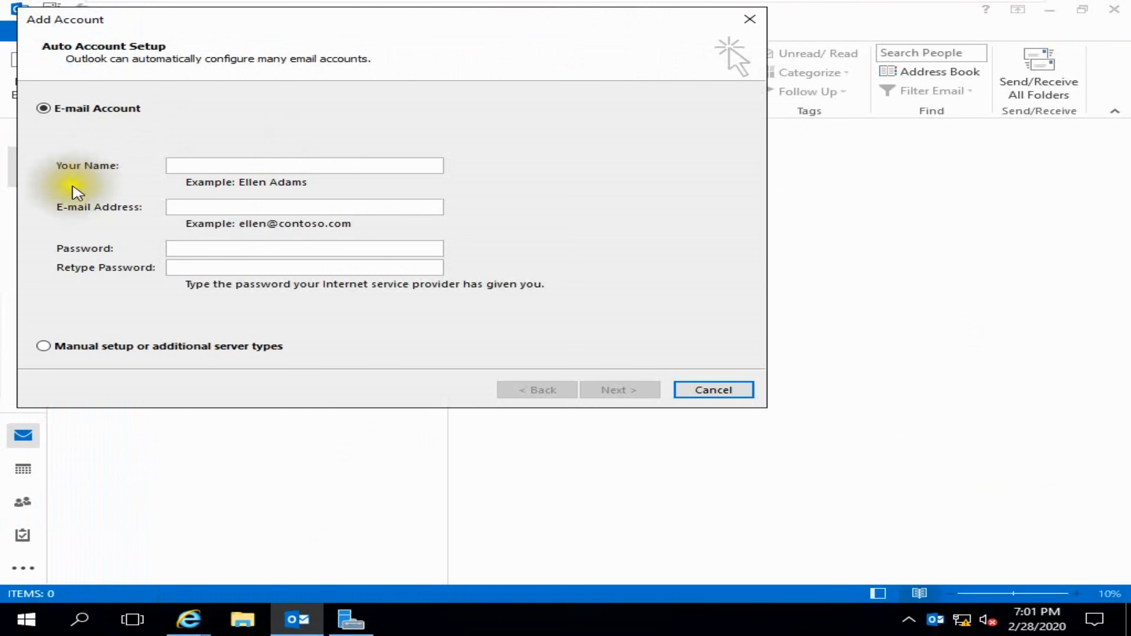
{"action": "left_click", "coordinate": [88, 351]}
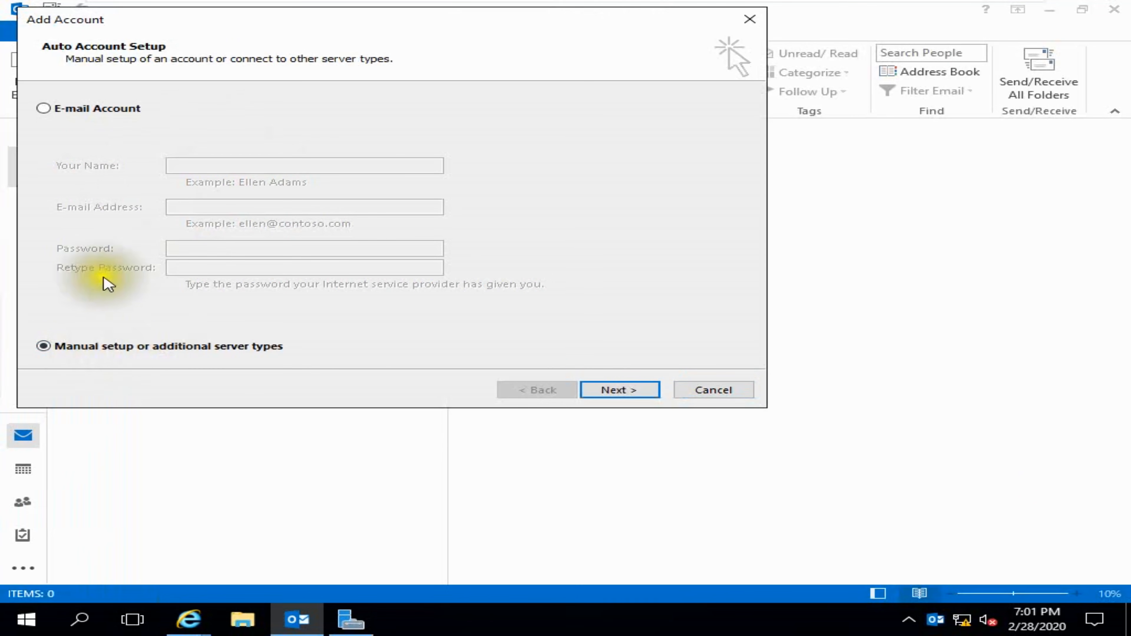
{"action": "left_click", "coordinate": [632, 391]}
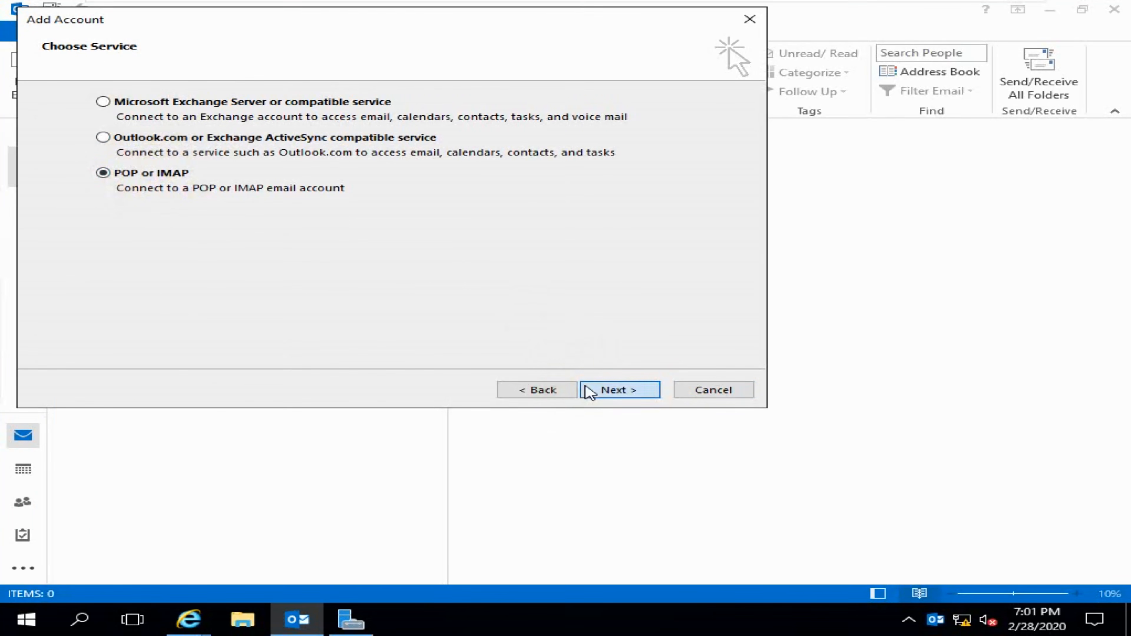
{"action": "left_click", "coordinate": [589, 390]}
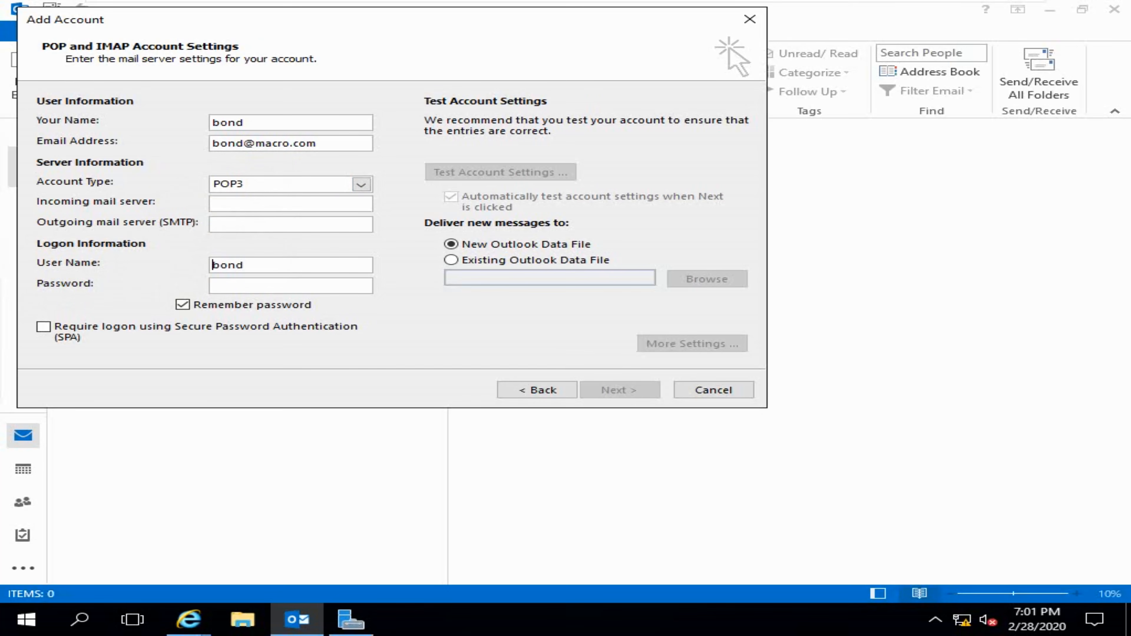
{"action": "left_click_drag", "start_coordinate": [251, 263], "coordinate": [202, 270]}
{"action": "key", "text": "ctrl+v"}
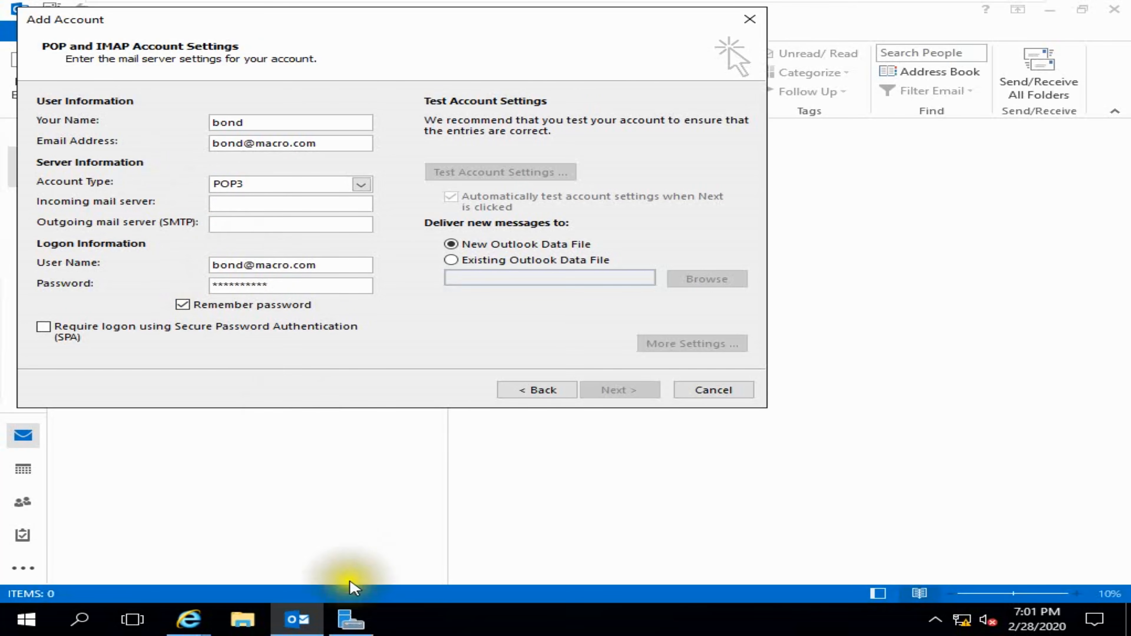
- Confirm in Server Manager's Local Server page that the computer is lab in domain macro.com
{"action": "left_click", "coordinate": [352, 617]}
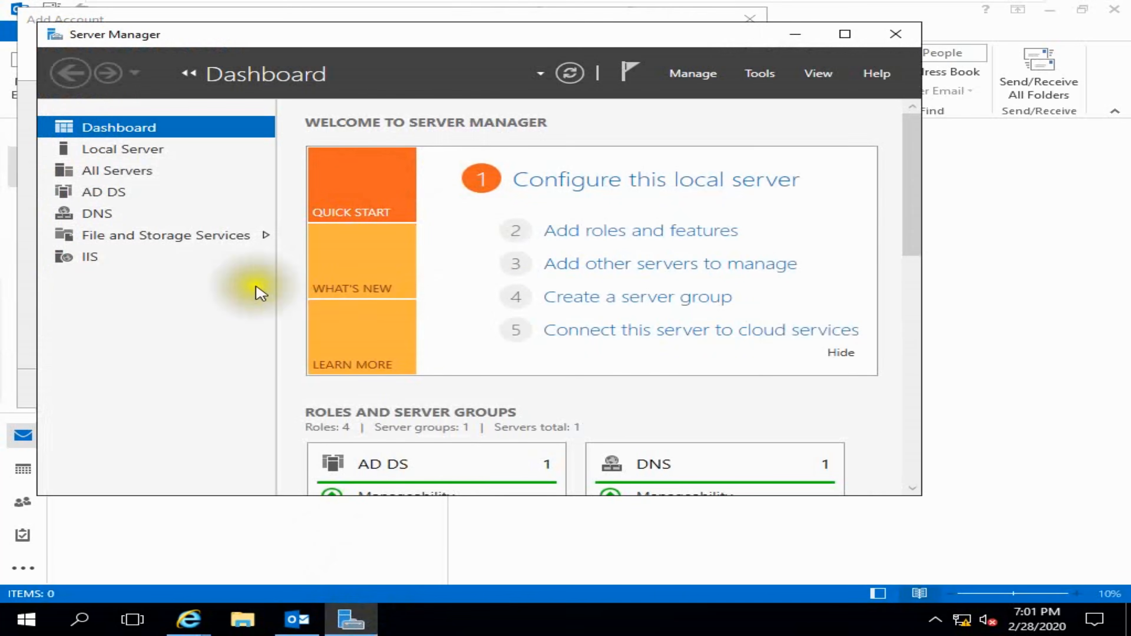
{"action": "left_click", "coordinate": [115, 173]}
{"action": "left_click", "coordinate": [134, 151]}
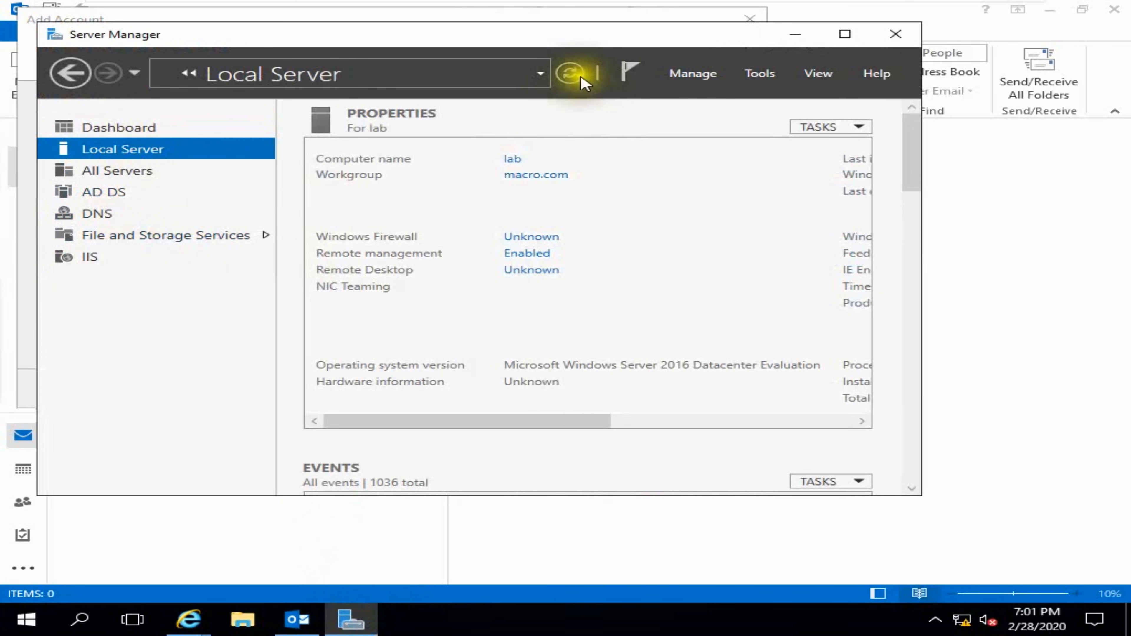
{"action": "left_click", "coordinate": [570, 73]}
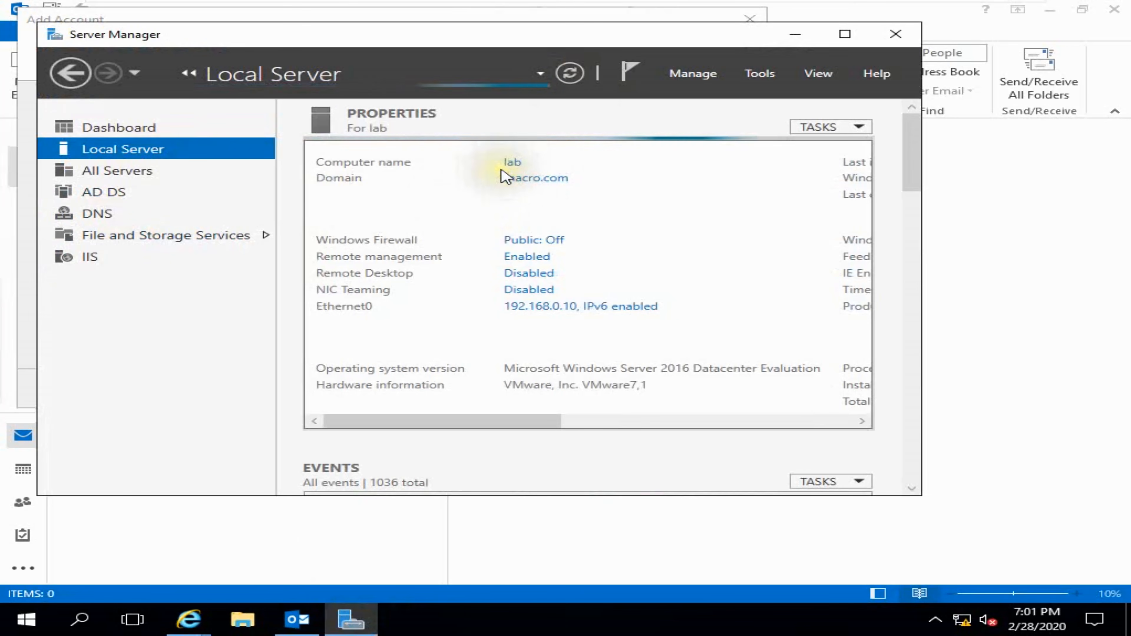
{"action": "left_click", "coordinate": [297, 619]}
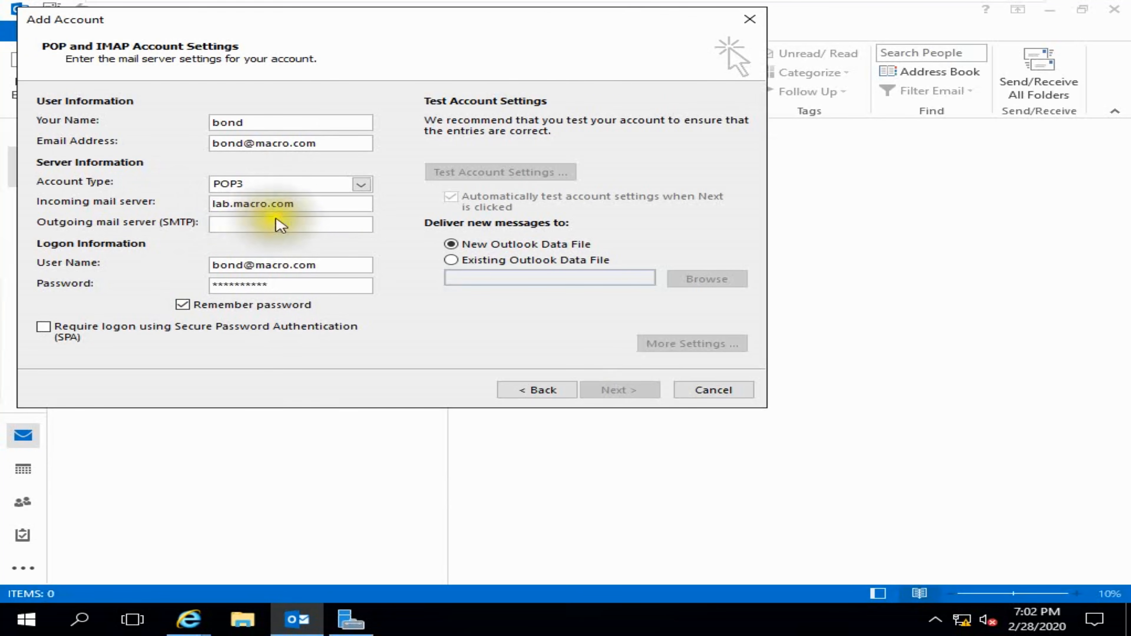
- Copy lab.macro.com from the incoming server into the outgoing mail server field
{"action": "left_click_drag", "start_coordinate": [294, 203], "coordinate": [214, 204]}
{"action": "key", "text": "ctrl+c"}
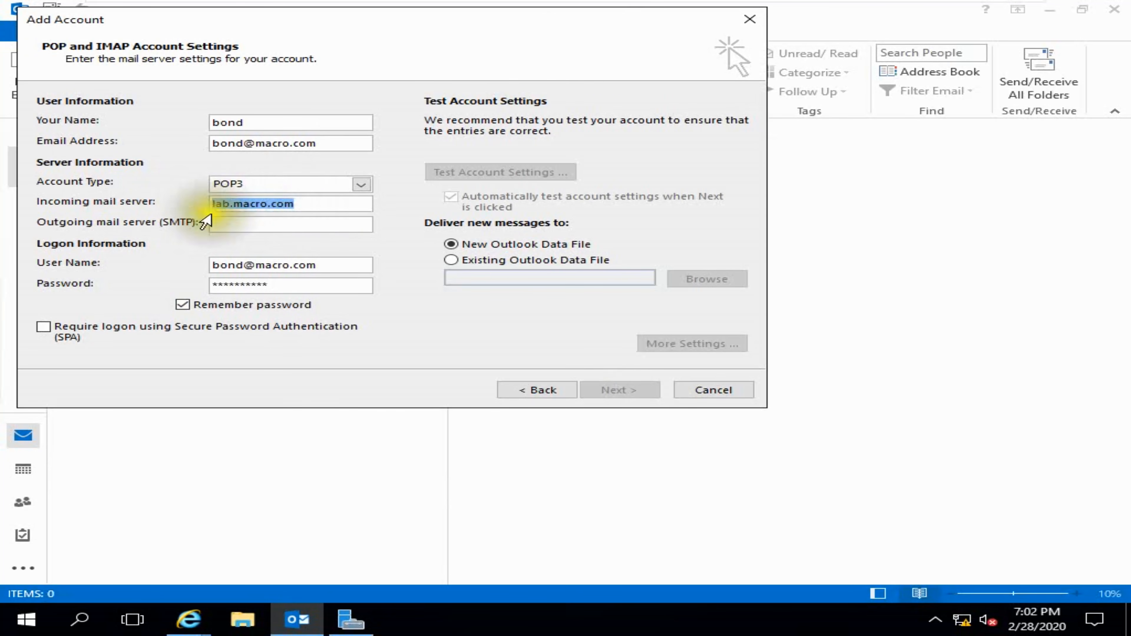
{"action": "key", "text": "Tab"}
{"action": "key", "text": "ctrl+v"}
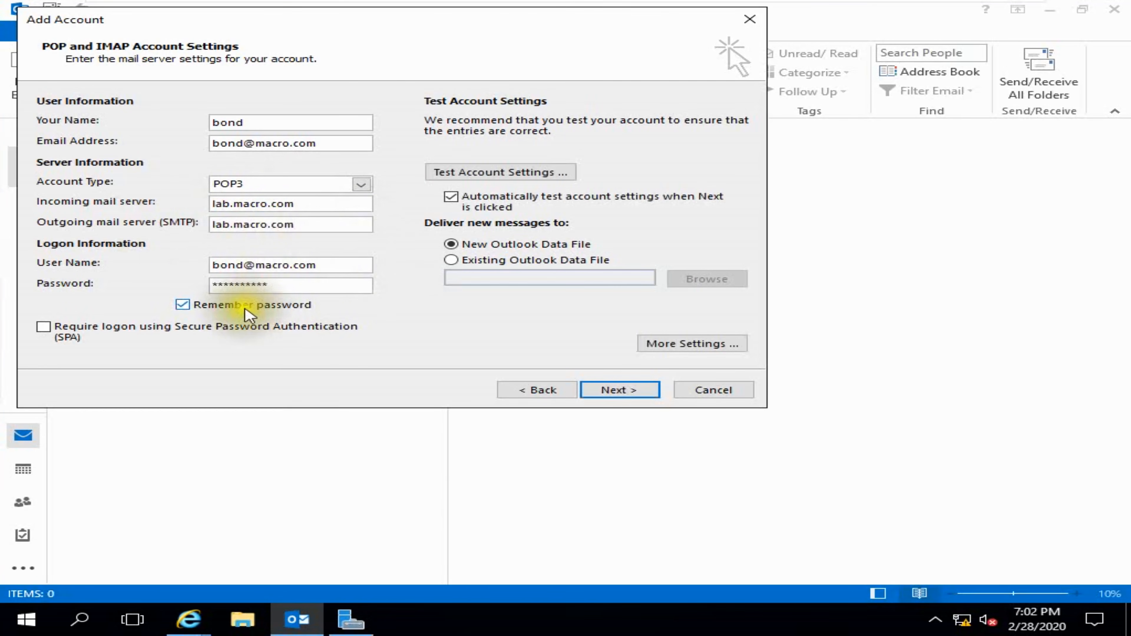
- Require SMTP authentication and set POP3 port 995 with SSL and SMTP port 587 with Auto encryption
{"action": "left_click", "coordinate": [704, 345]}
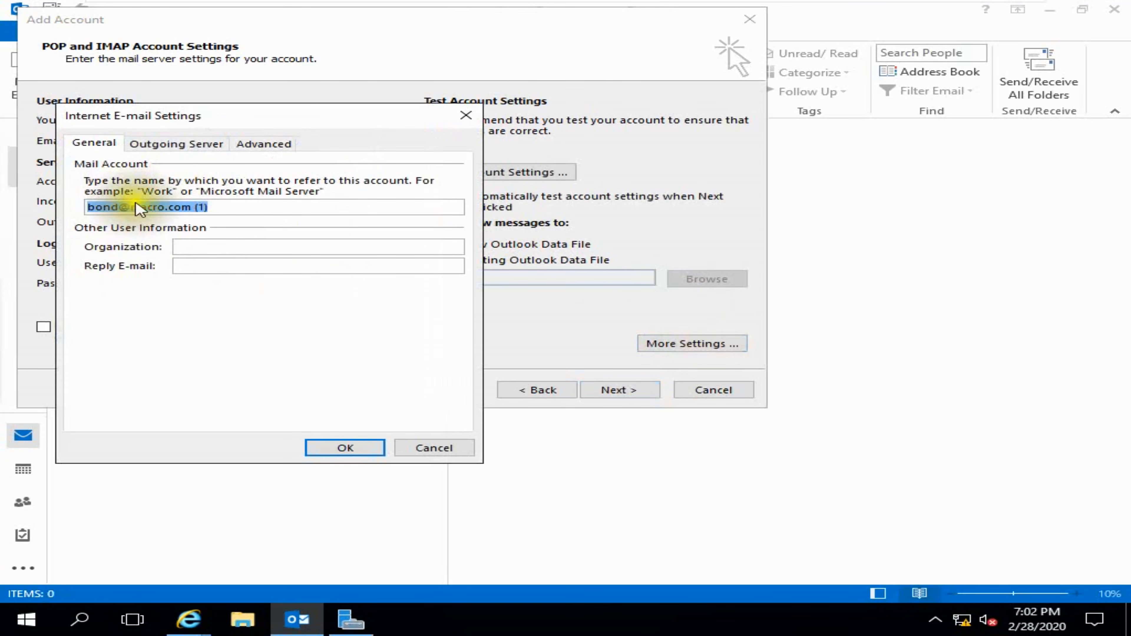
{"action": "left_click", "coordinate": [178, 143]}
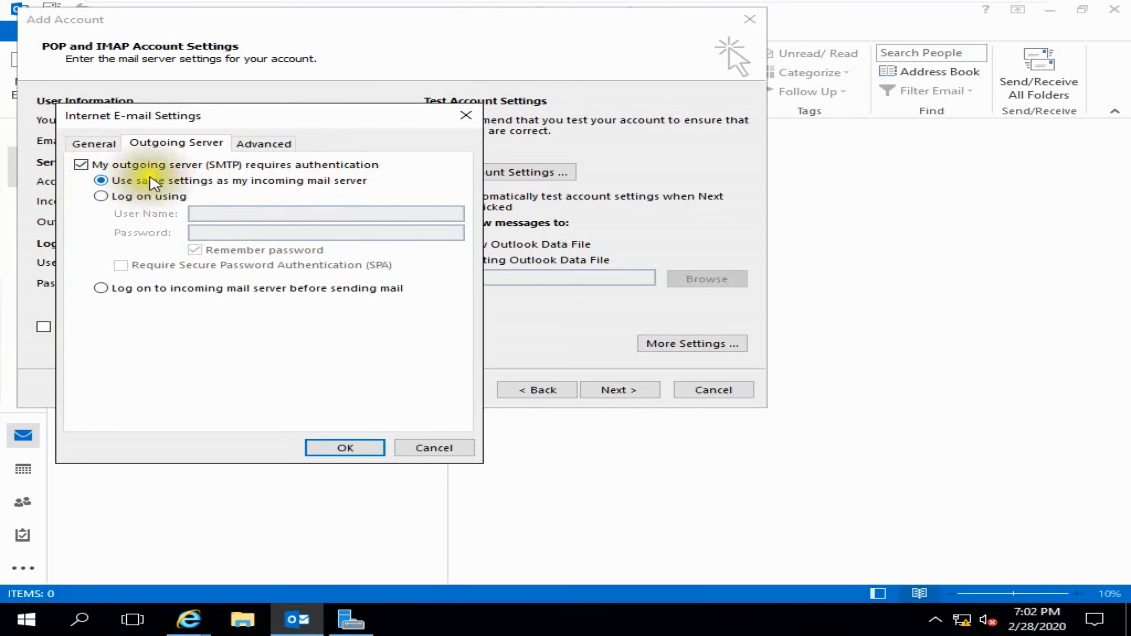
{"action": "left_click", "coordinate": [268, 143]}
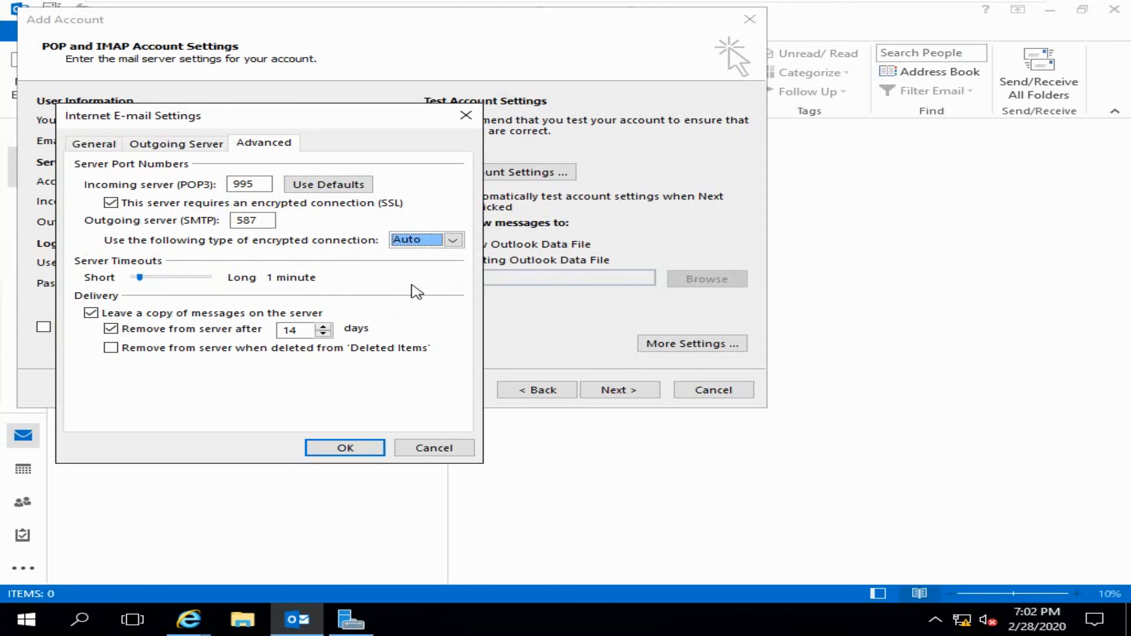
{"action": "left_click", "coordinate": [453, 239]}
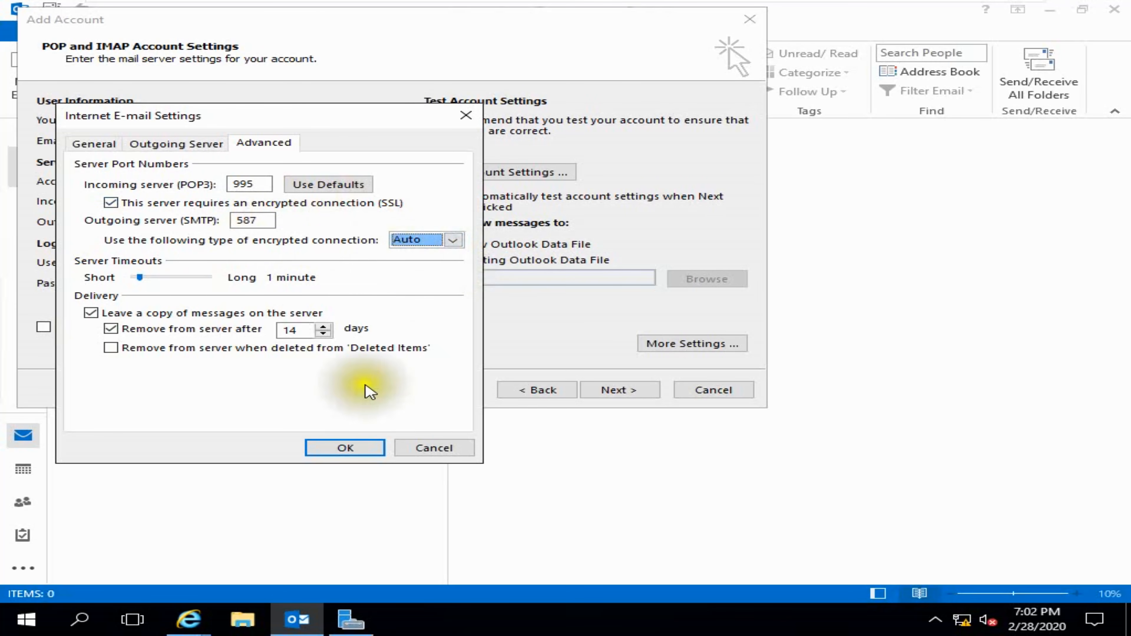
{"action": "left_click", "coordinate": [345, 447]}
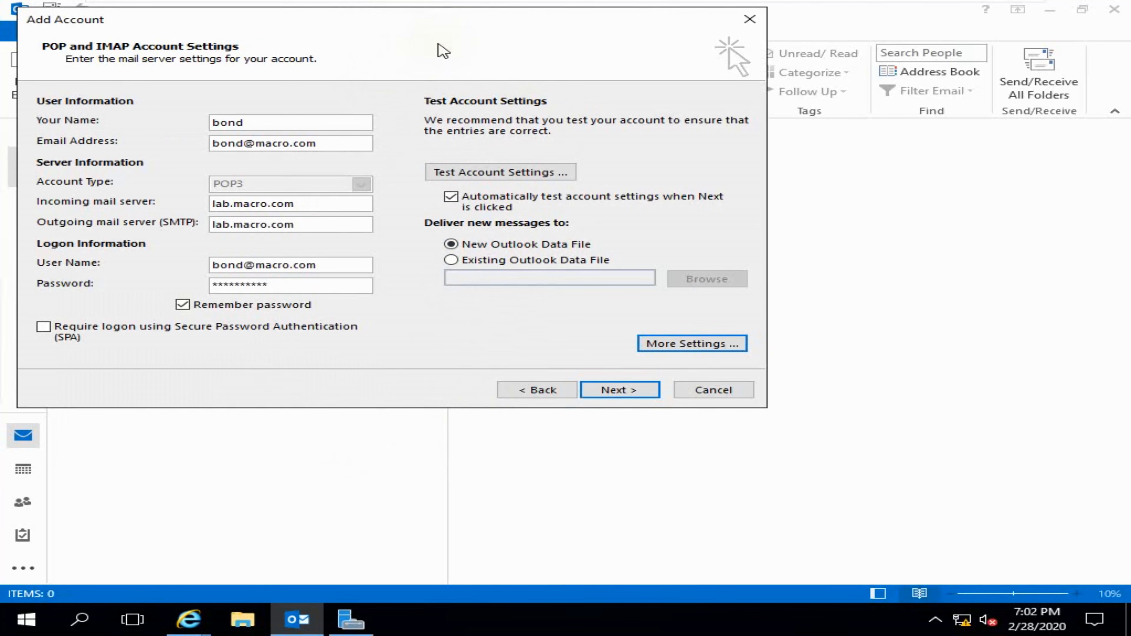
- Open Services and confirm the Exchange POP3 and POP3 Backend services are running
{"action": "left_click", "coordinate": [71, 628]}
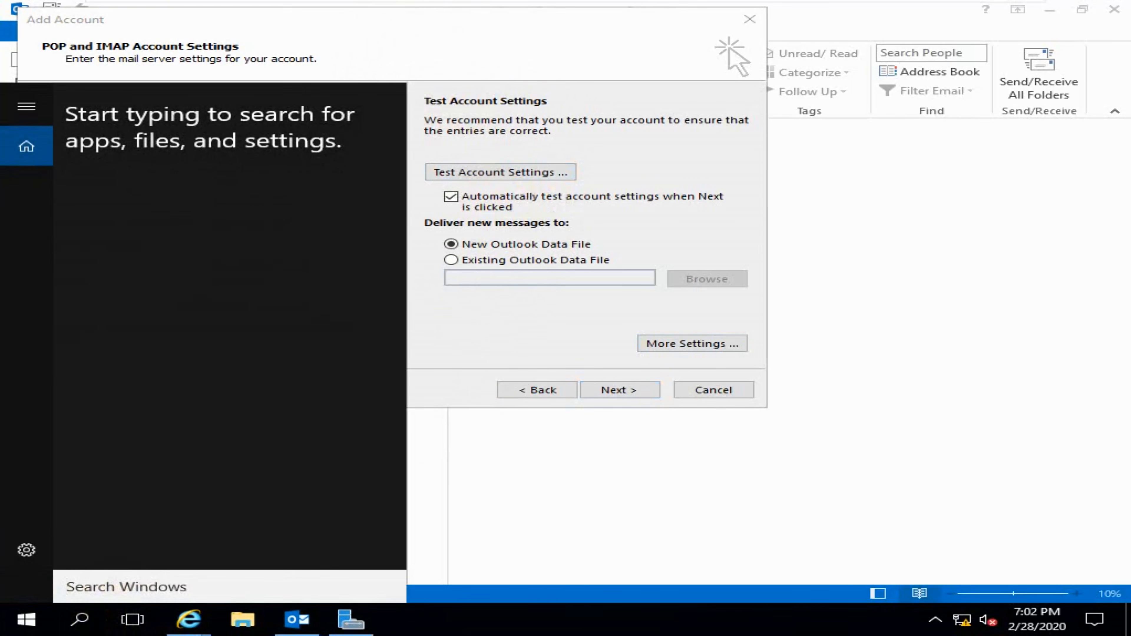
{"action": "type", "text": "serv"}
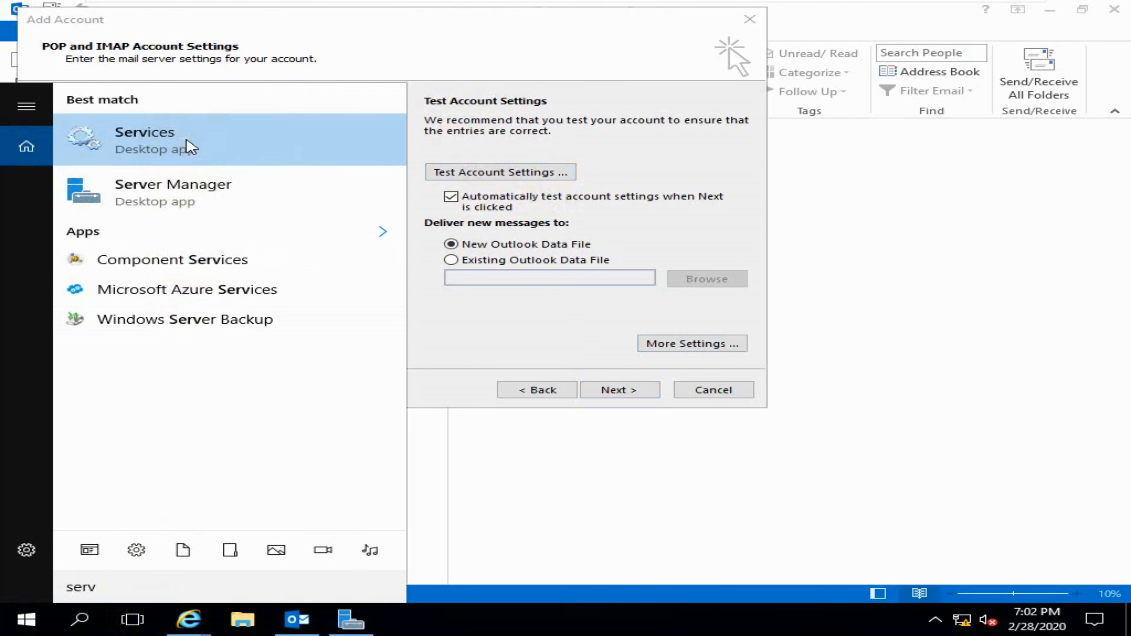
{"action": "left_click", "coordinate": [189, 146]}
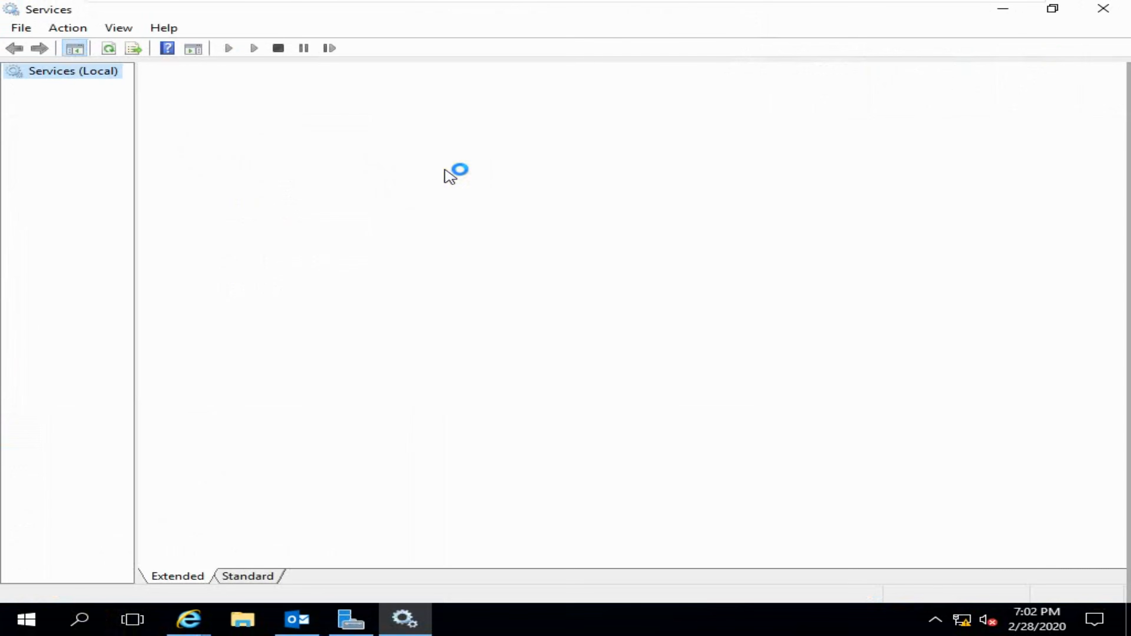
{"action": "scroll", "coordinate": [496, 381], "scroll_direction": "down", "scroll_amount": 6}
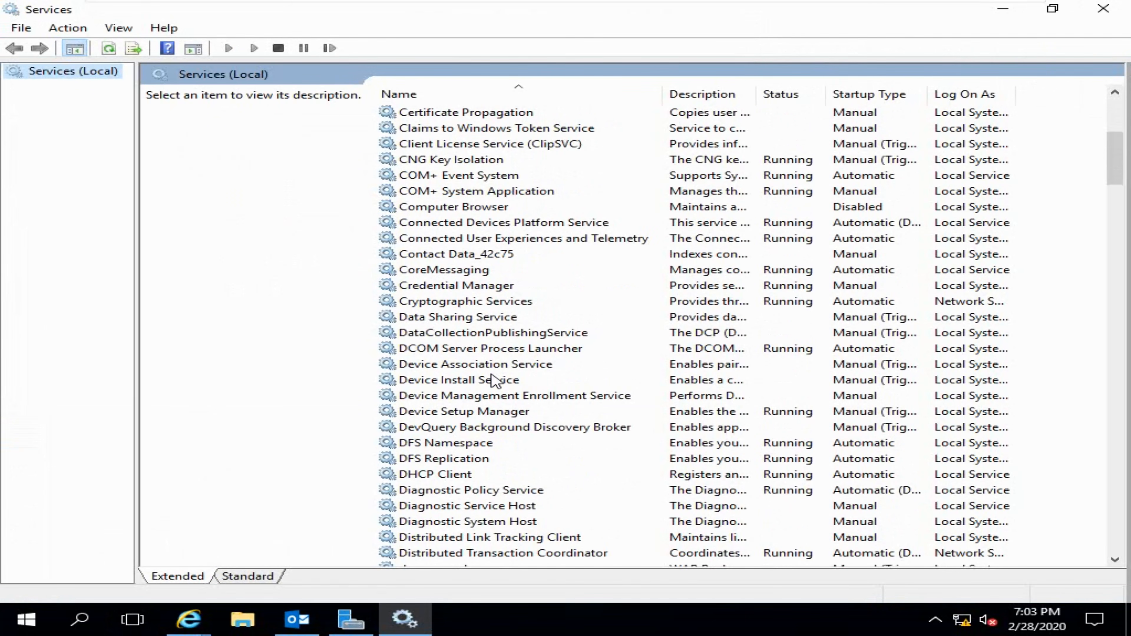
{"action": "scroll", "coordinate": [496, 381], "scroll_direction": "down", "scroll_amount": 14}
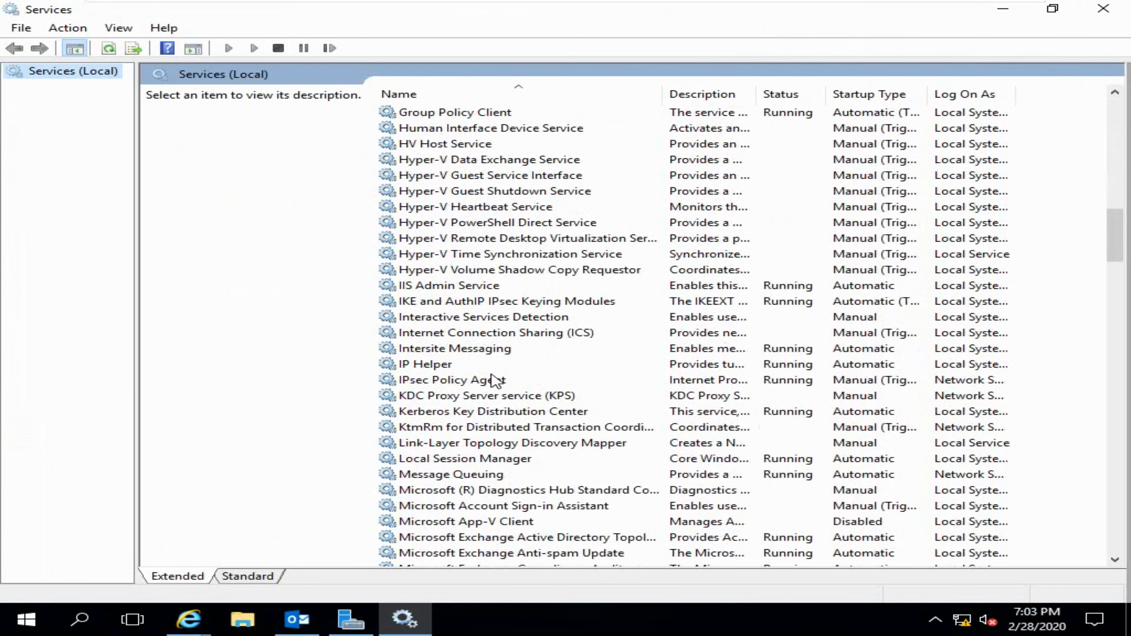
{"action": "scroll", "coordinate": [496, 366], "scroll_direction": "down", "scroll_amount": 11}
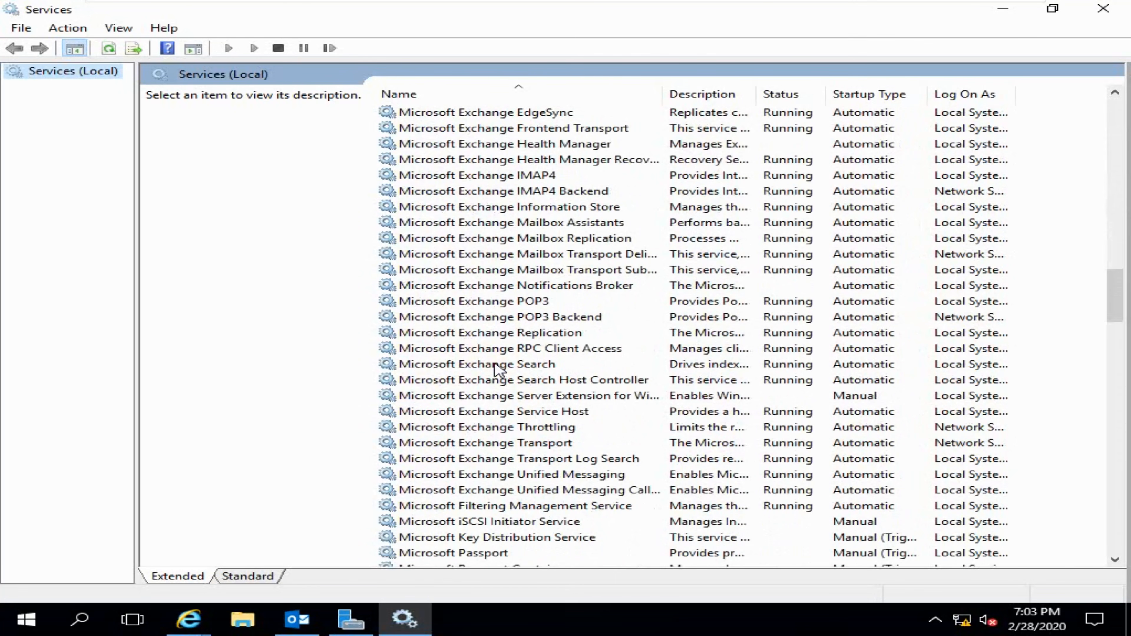
{"action": "left_click", "coordinate": [518, 305]}
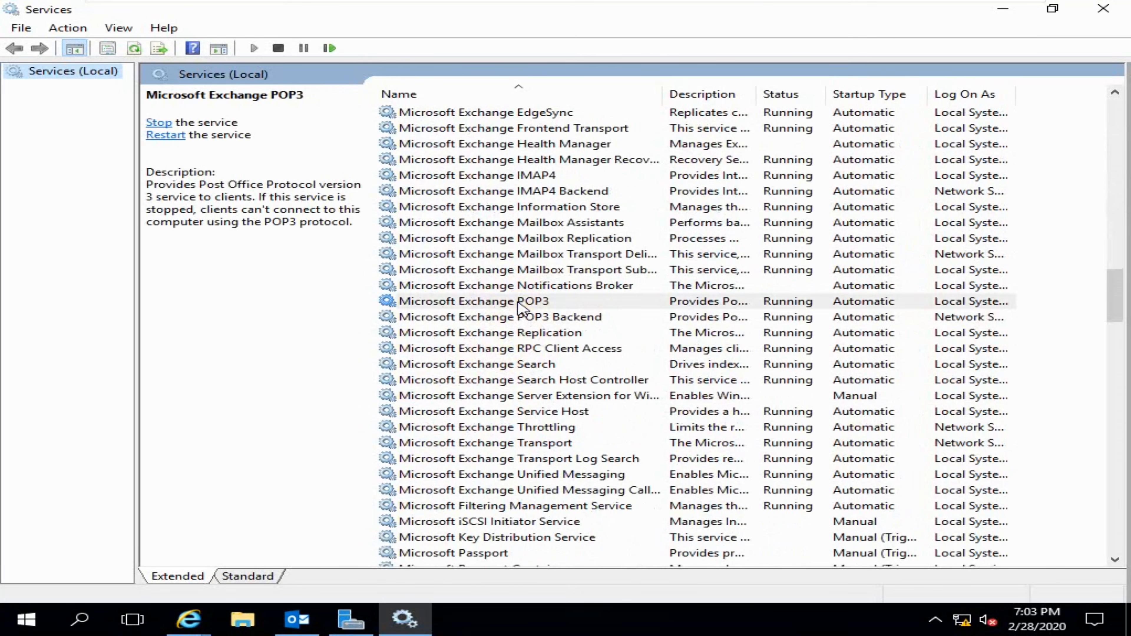
{"action": "left_click", "coordinate": [537, 318]}
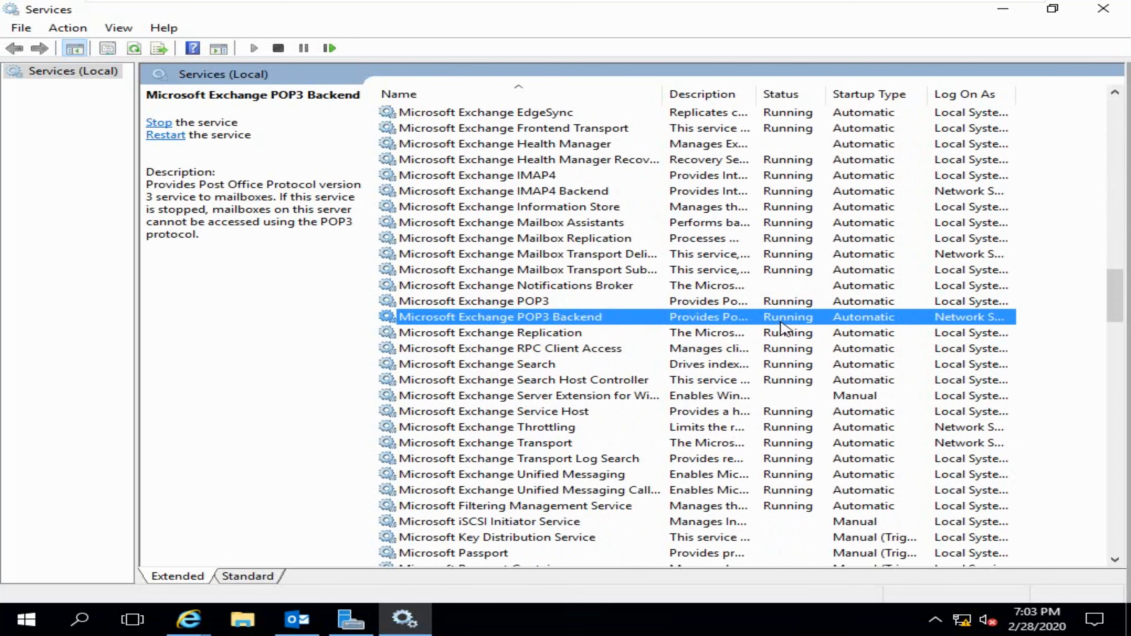
- Confirm the Exchange IMAP4 and IMAP4 Backend services are running
{"action": "scroll", "coordinate": [574, 312], "scroll_direction": "up", "scroll_amount": 1}
{"action": "left_click", "coordinate": [550, 223]}
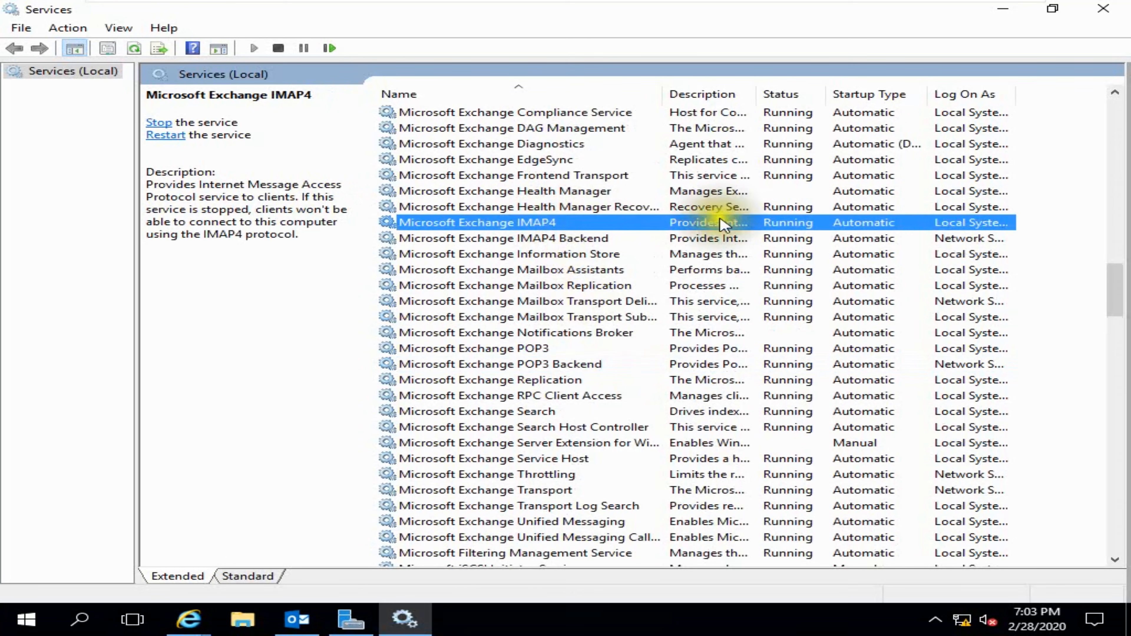
{"action": "left_click", "coordinate": [539, 241]}
{"action": "left_click", "coordinate": [534, 222]}
{"action": "left_click", "coordinate": [540, 241]}
{"action": "left_click", "coordinate": [537, 223]}
{"action": "left_click", "coordinate": [540, 240]}
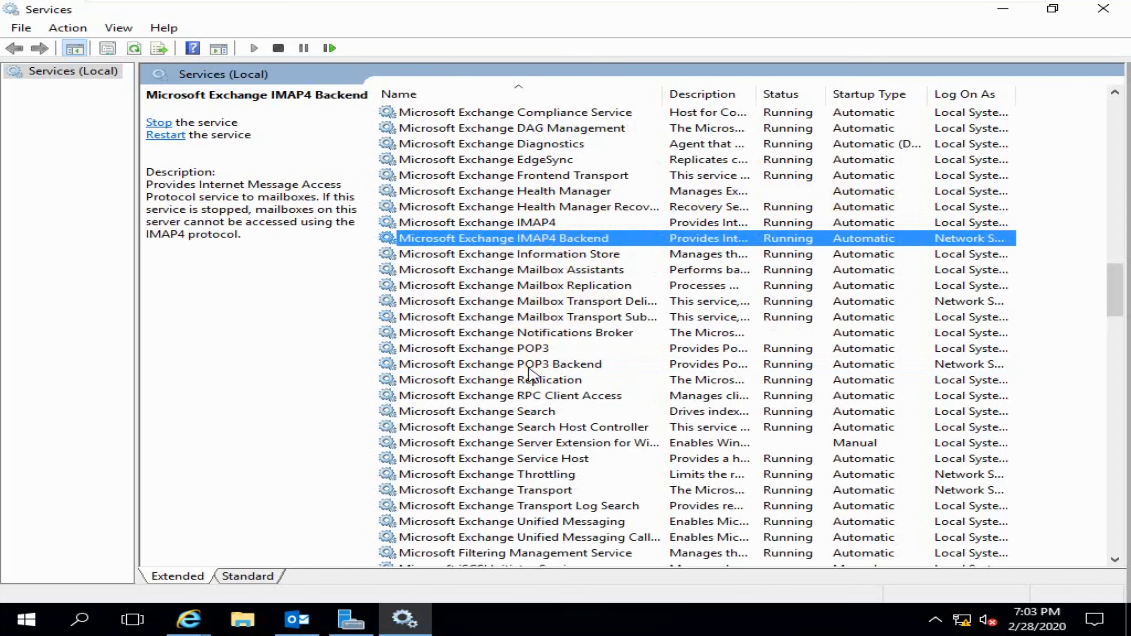
- Test the new POP3 account's settings and finish adding the account once both tests pass
{"action": "left_click", "coordinate": [1001, 18]}
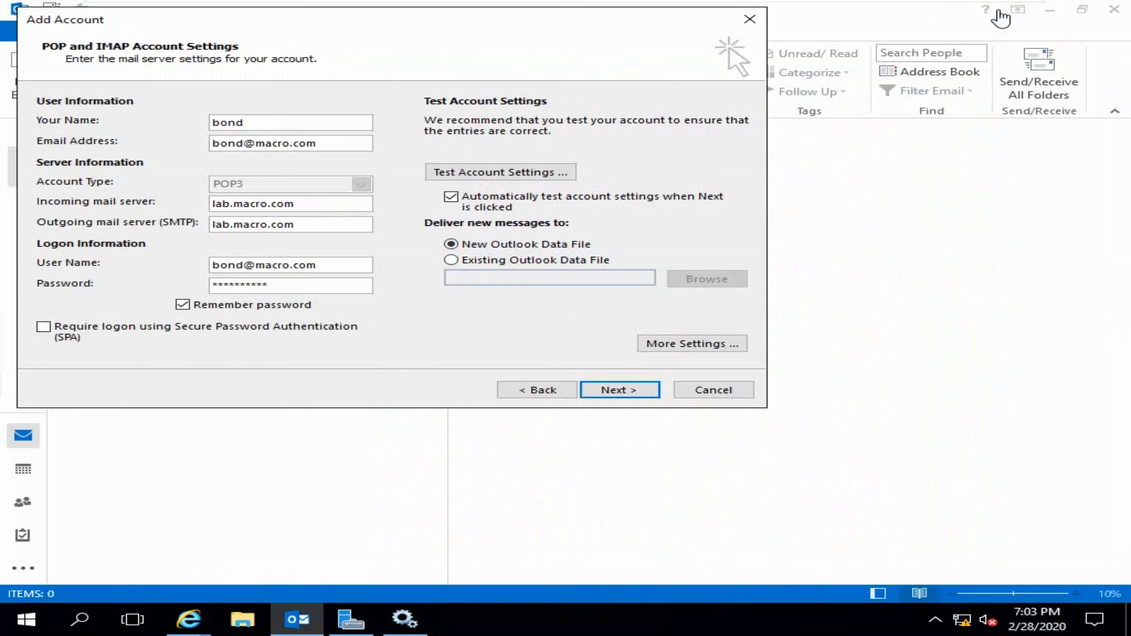
{"action": "left_click", "coordinate": [480, 171]}
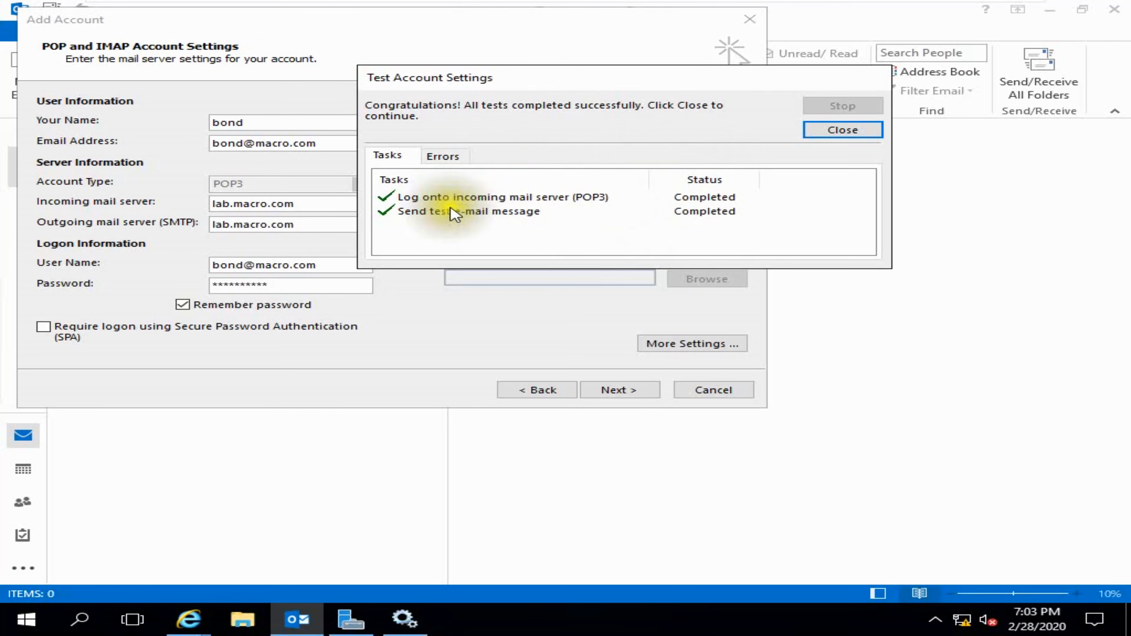
{"action": "left_click", "coordinate": [825, 136]}
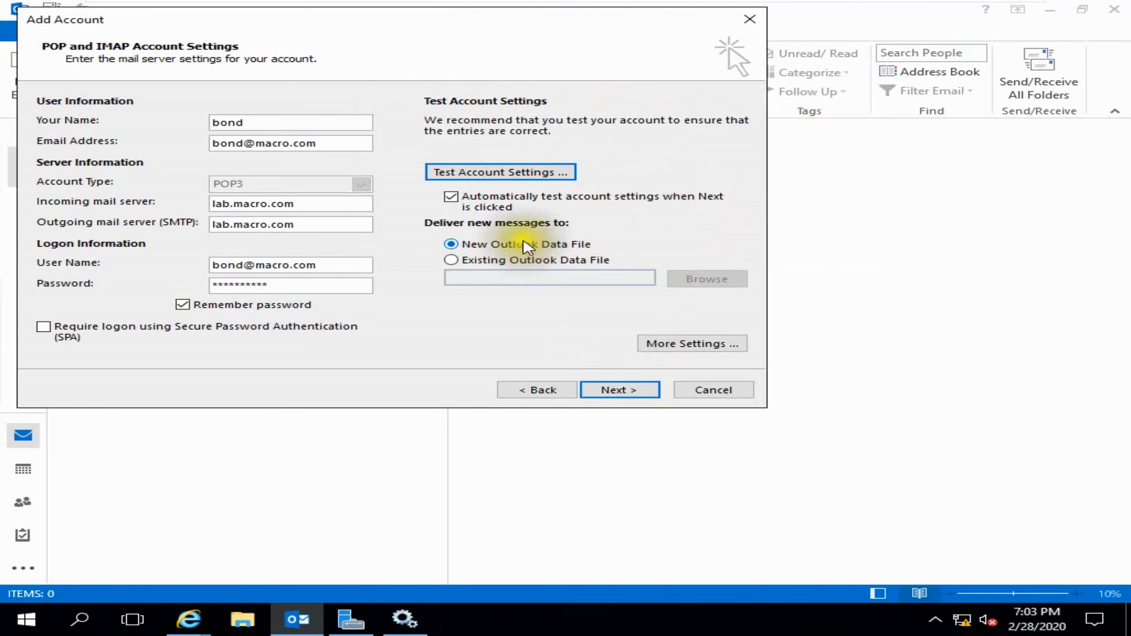
{"action": "left_click", "coordinate": [618, 391]}
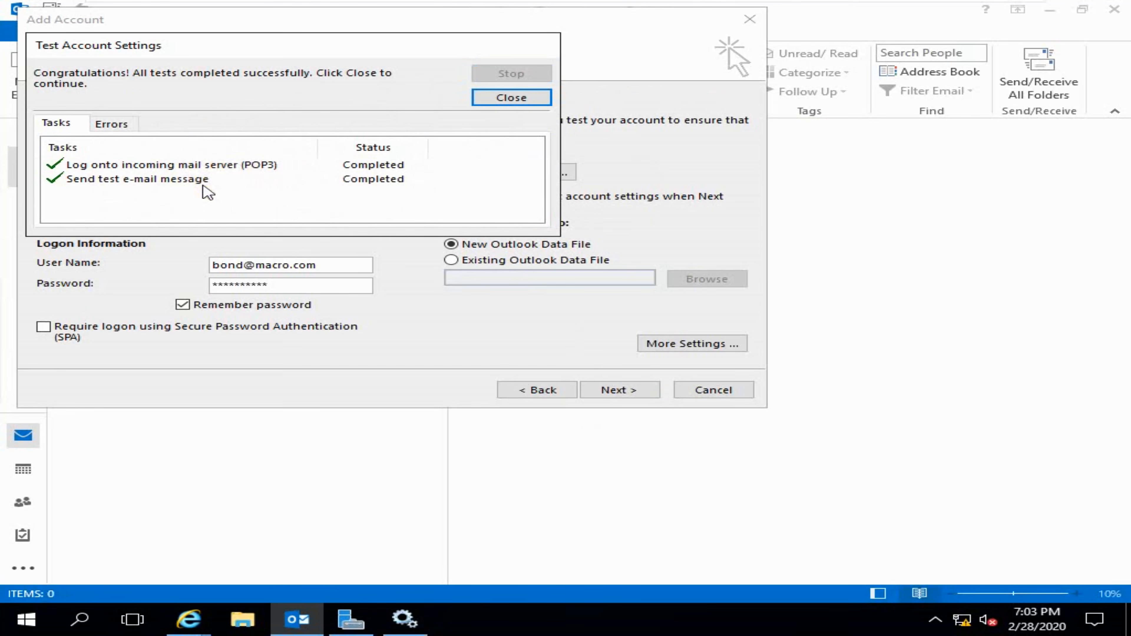
{"action": "left_click", "coordinate": [495, 97]}
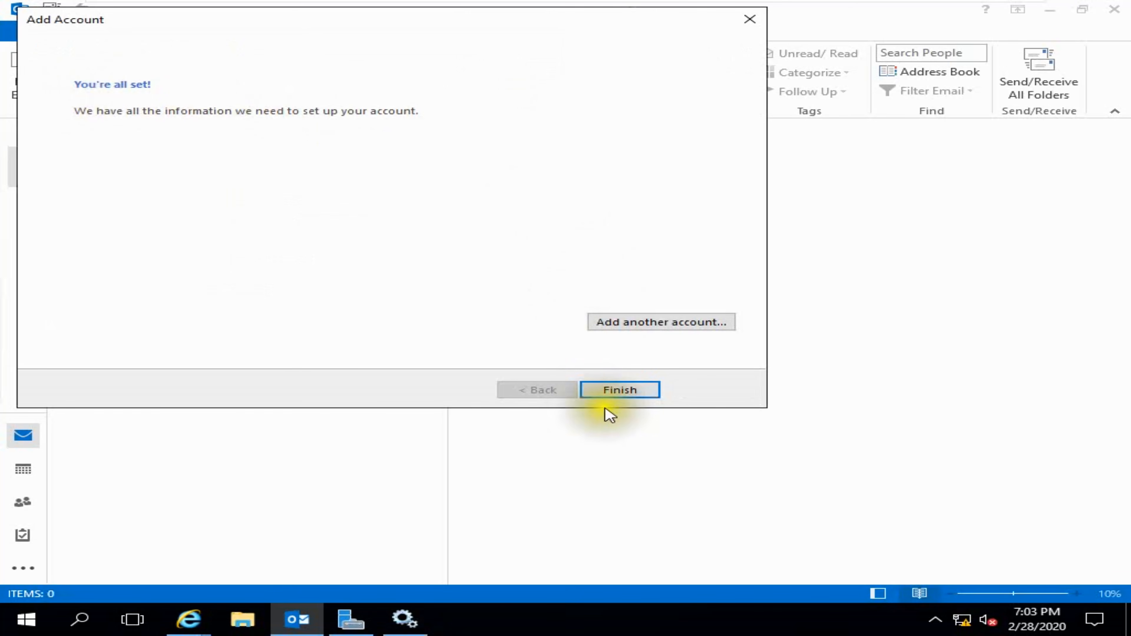
{"action": "left_click", "coordinate": [617, 390]}
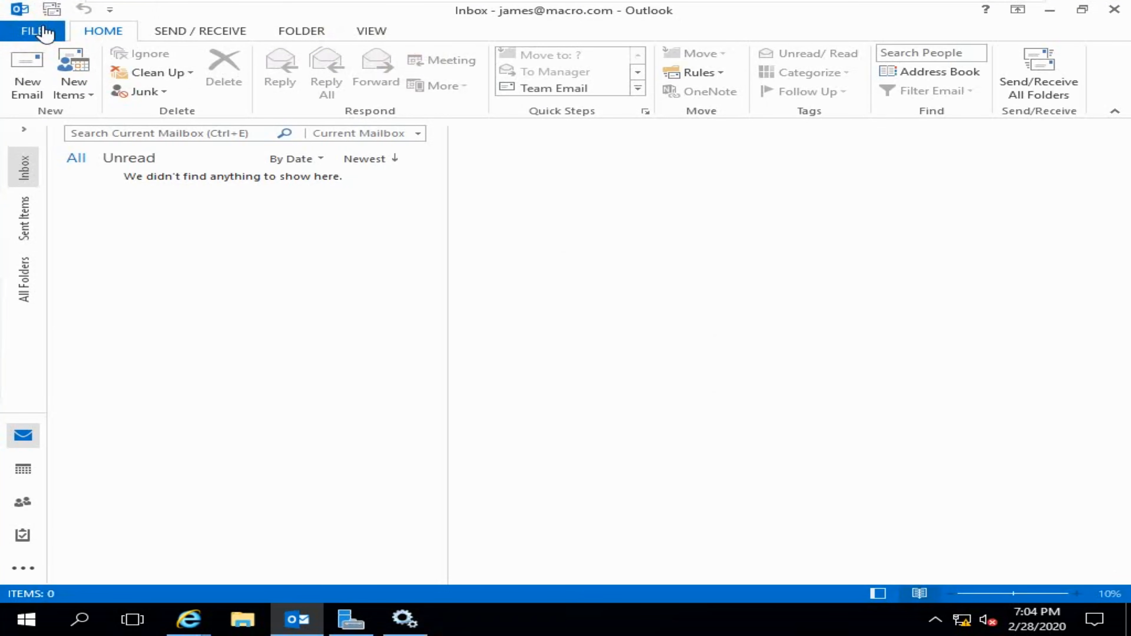
- Close Outlook and relaunch Outlook 2013 from the Start menu
{"action": "left_click", "coordinate": [23, 503]}
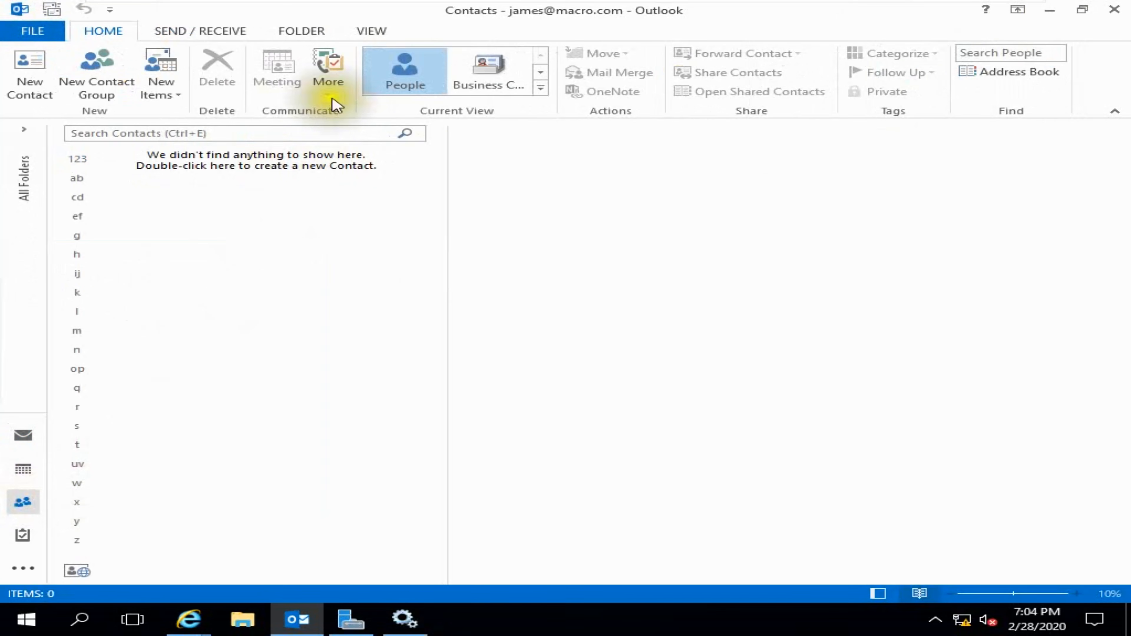
{"action": "left_click", "coordinate": [18, 8]}
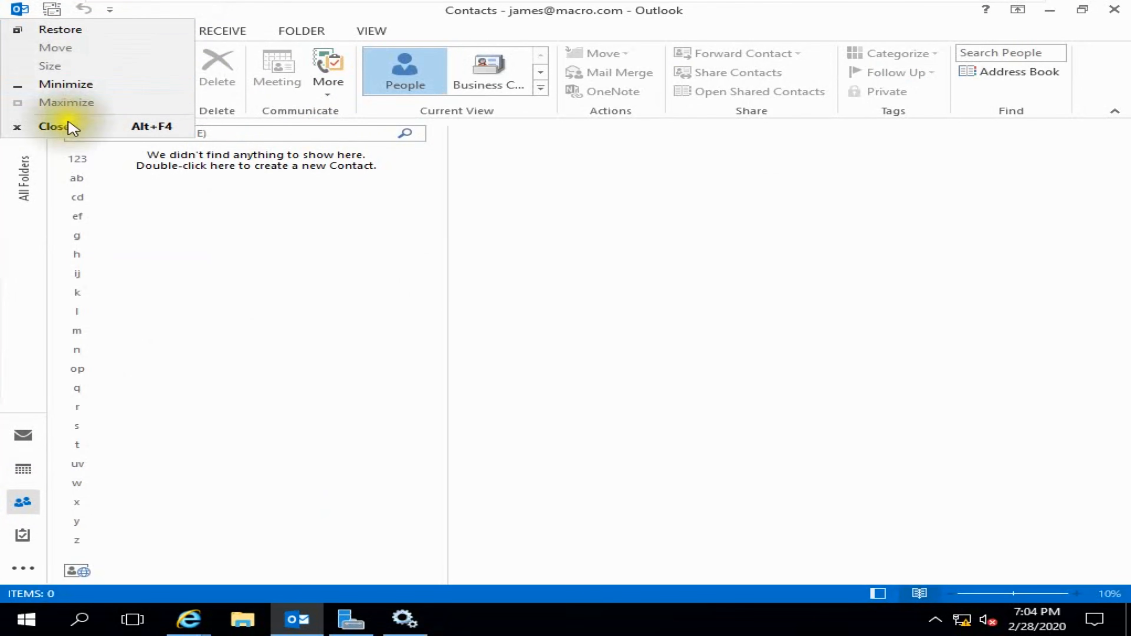
{"action": "left_click", "coordinate": [120, 127]}
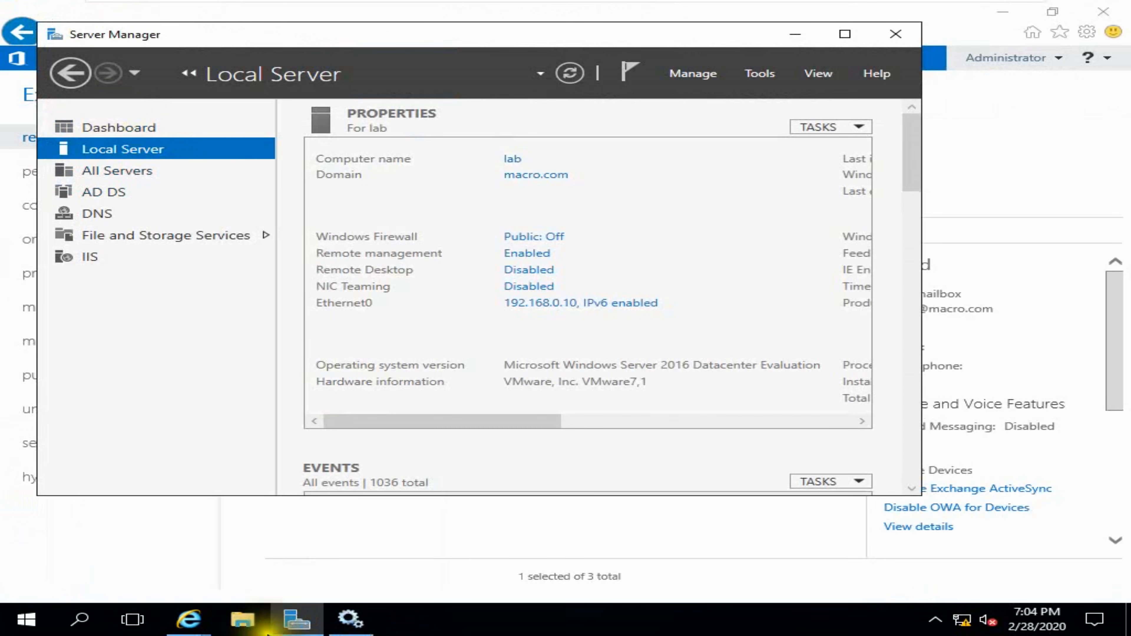
{"action": "left_click", "coordinate": [81, 620]}
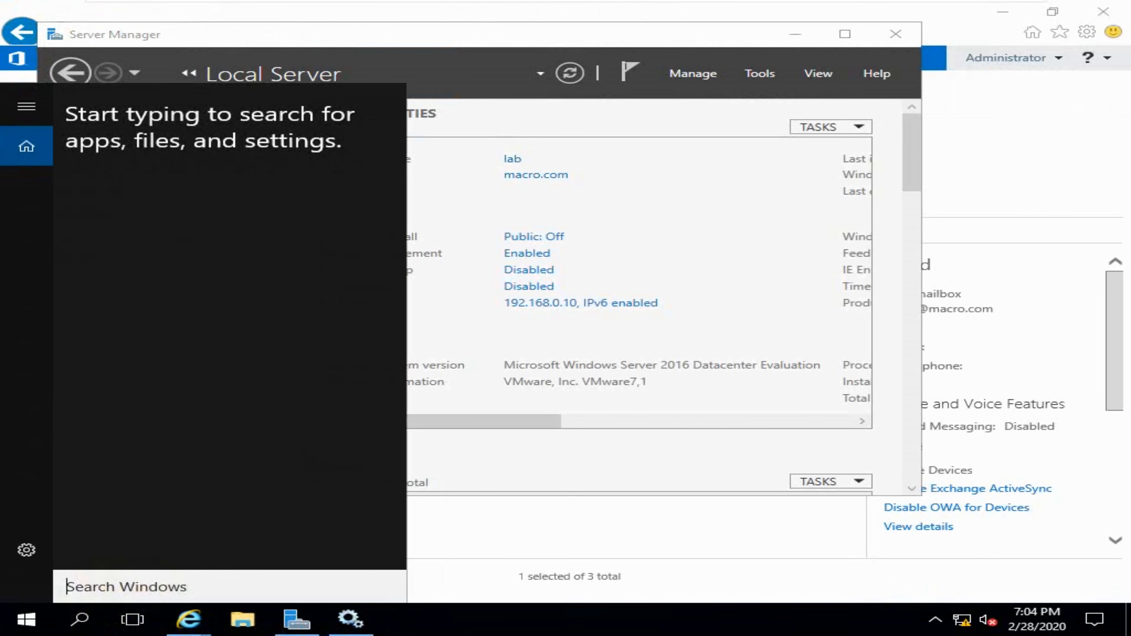
{"action": "left_click", "coordinate": [30, 621]}
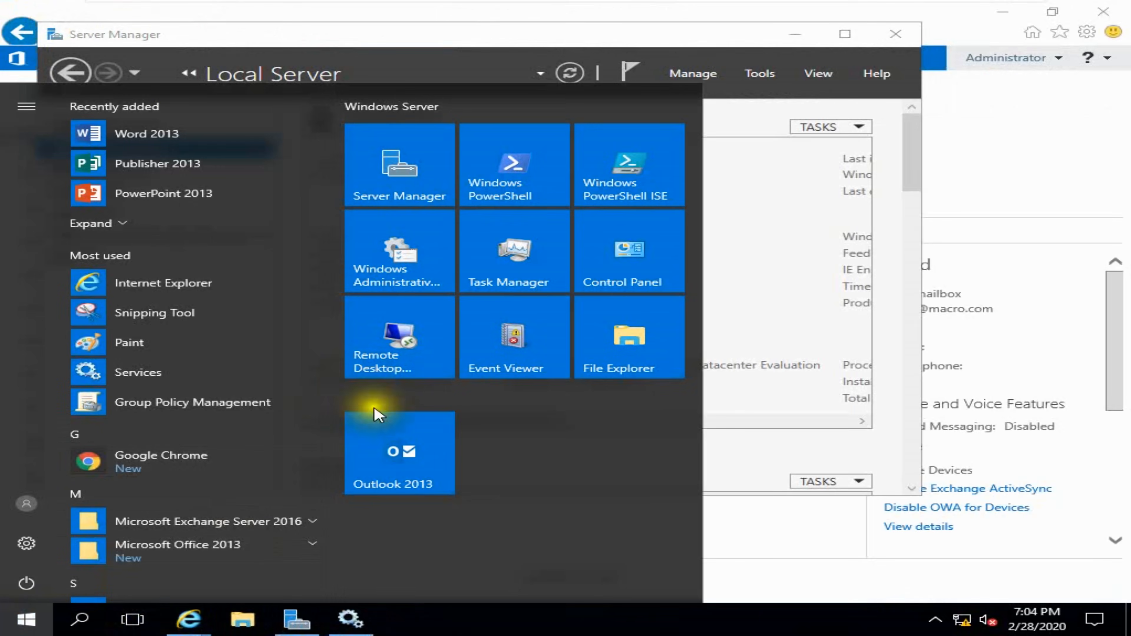
{"action": "left_click", "coordinate": [393, 459]}
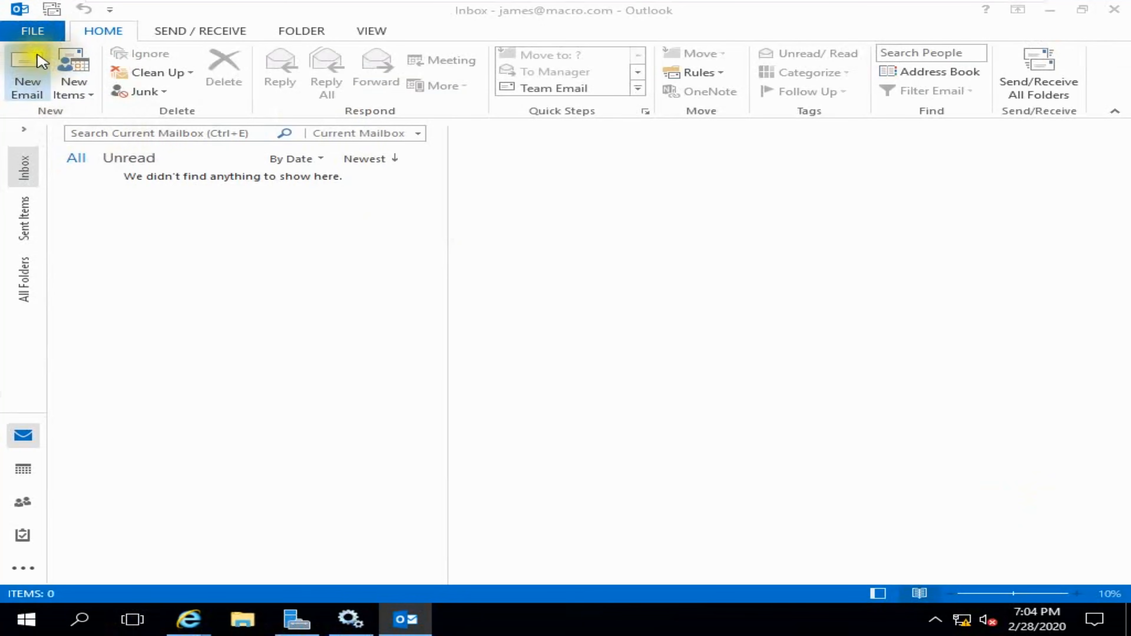
{"action": "left_click", "coordinate": [31, 28]}
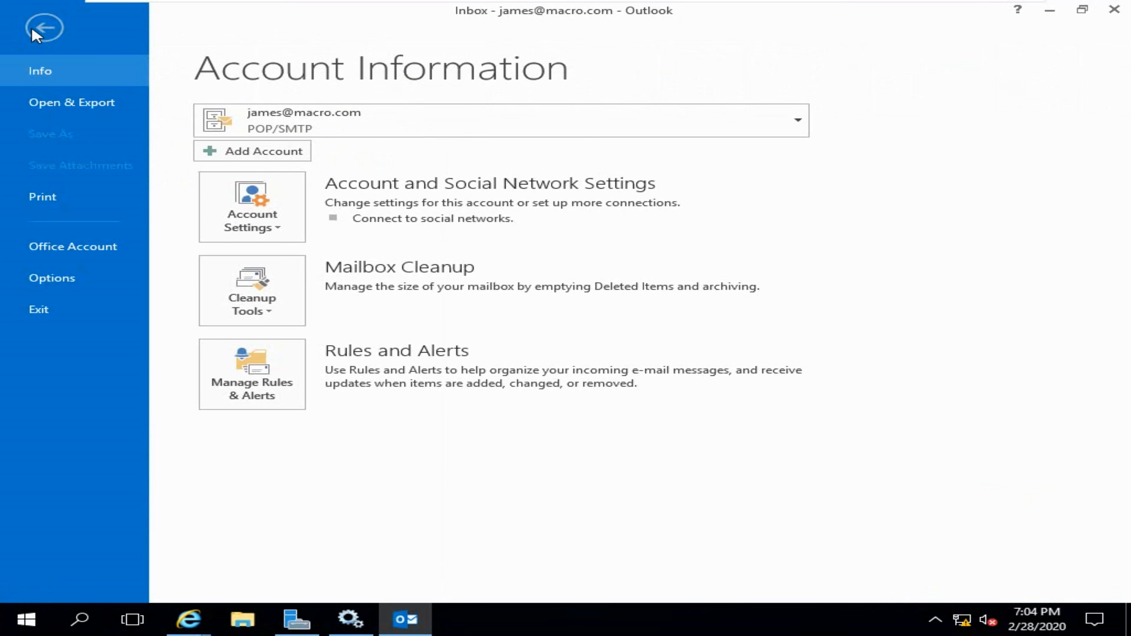
{"action": "left_click", "coordinate": [363, 123]}
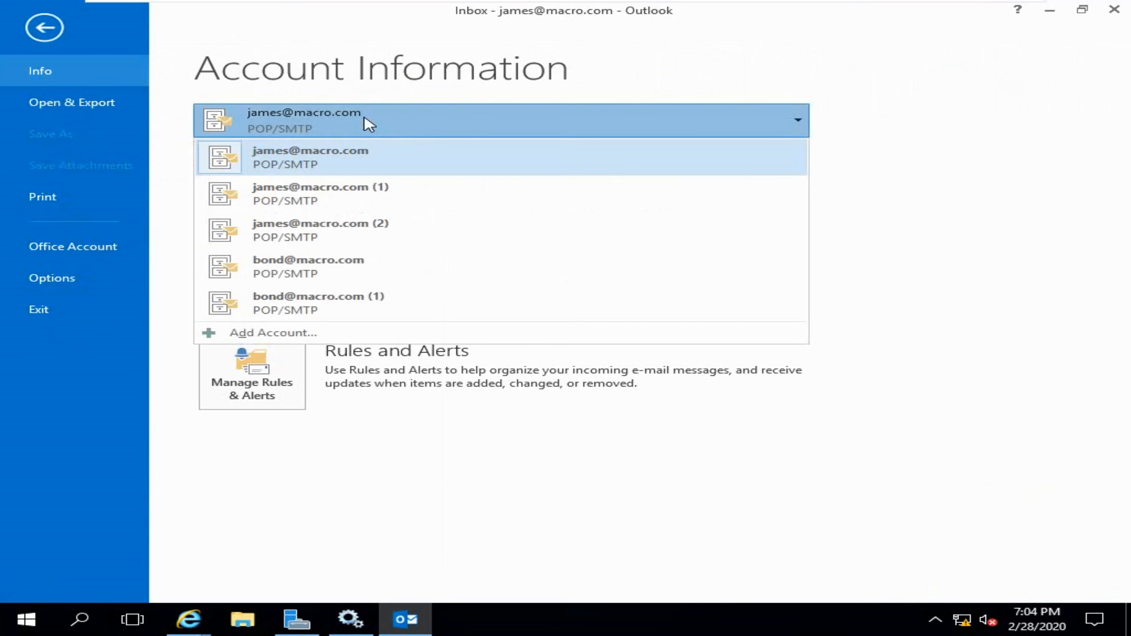
{"action": "left_click", "coordinate": [267, 266]}
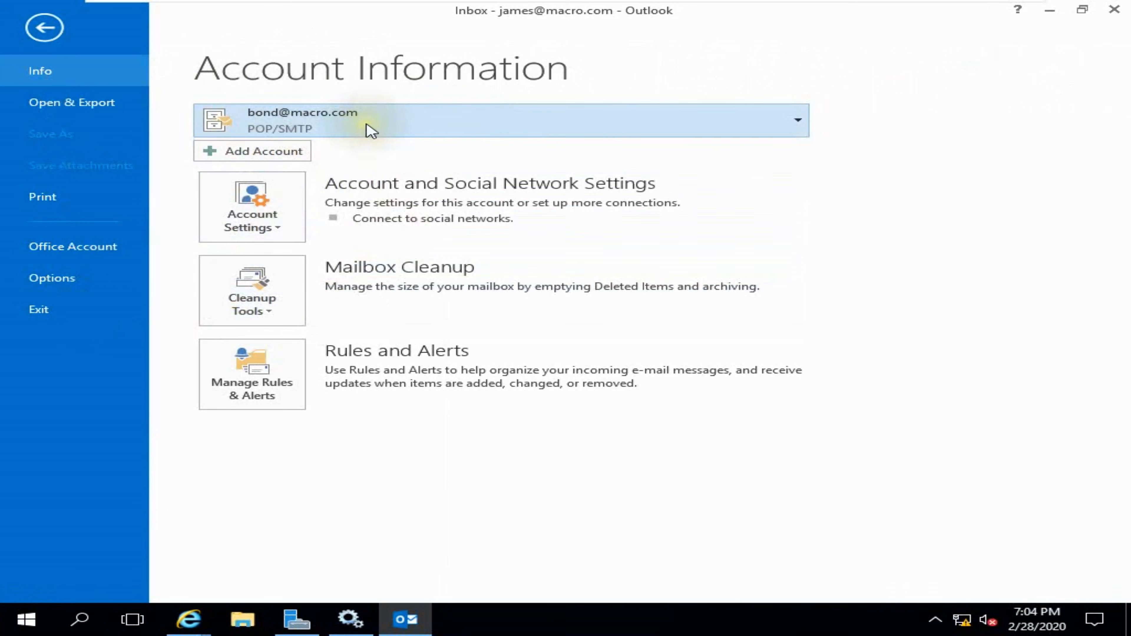
{"action": "left_click", "coordinate": [388, 116]}
{"action": "left_click", "coordinate": [387, 117]}
{"action": "left_click", "coordinate": [382, 122]}
{"action": "left_click", "coordinate": [43, 29]}
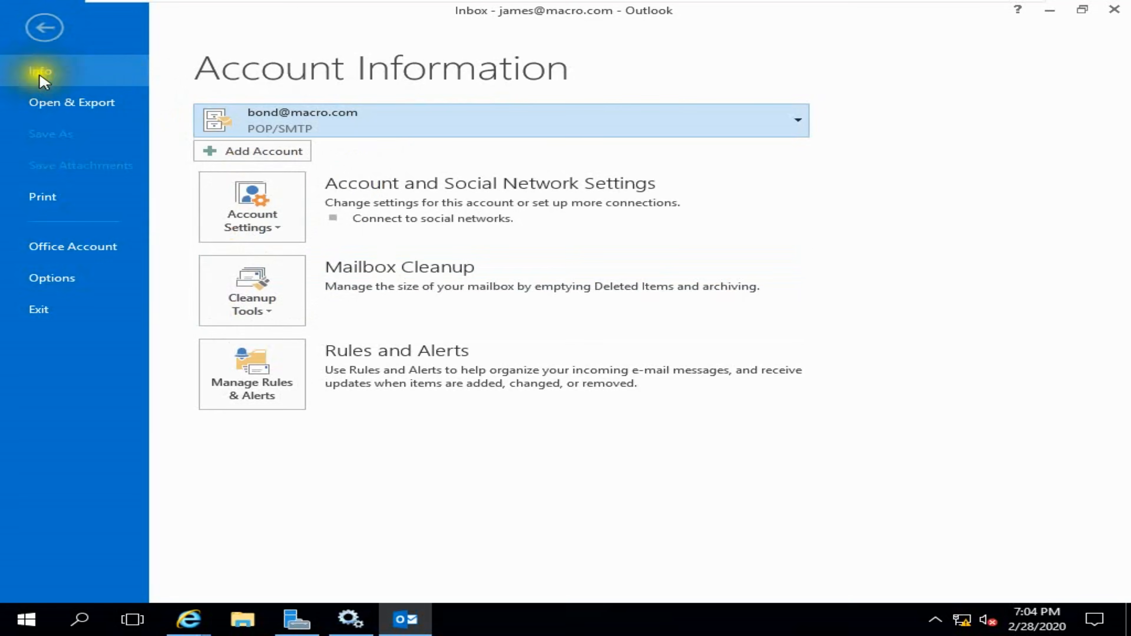
{"action": "left_click", "coordinate": [43, 28]}
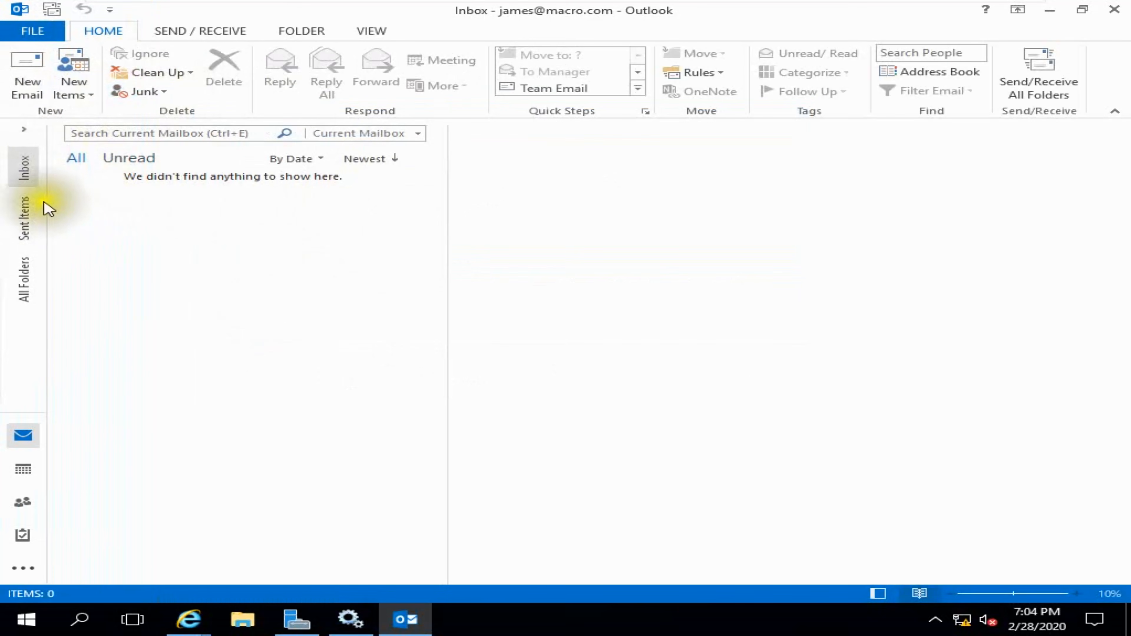
- Start a new e-mail and set its sender to the newly added account
{"action": "left_click", "coordinate": [24, 71]}
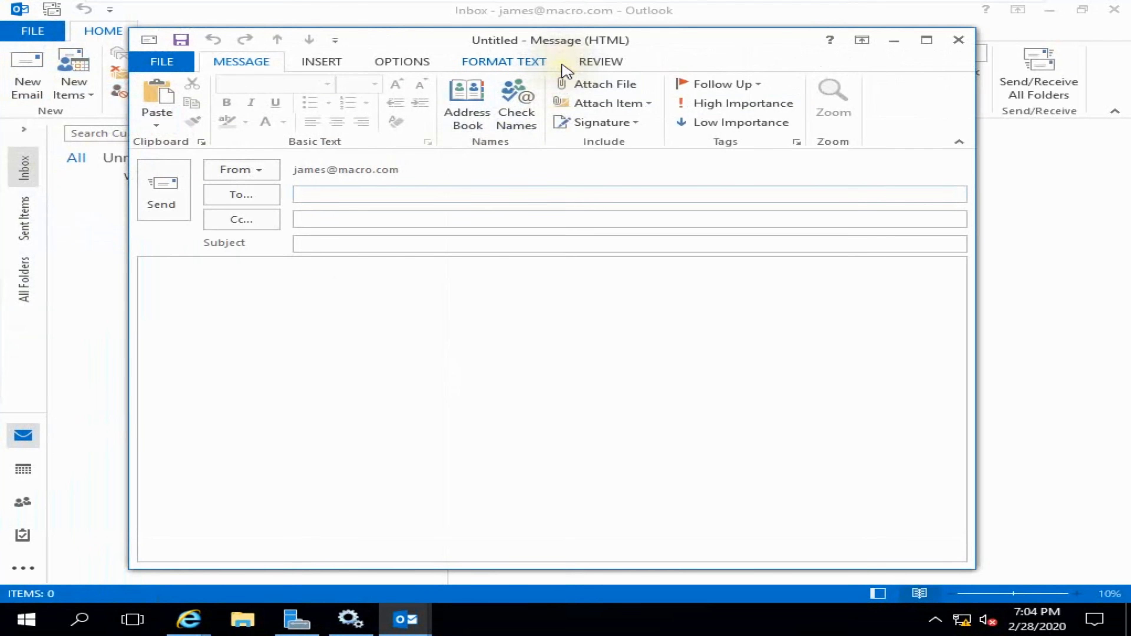
{"action": "left_click_drag", "start_coordinate": [645, 44], "coordinate": [647, 59]}
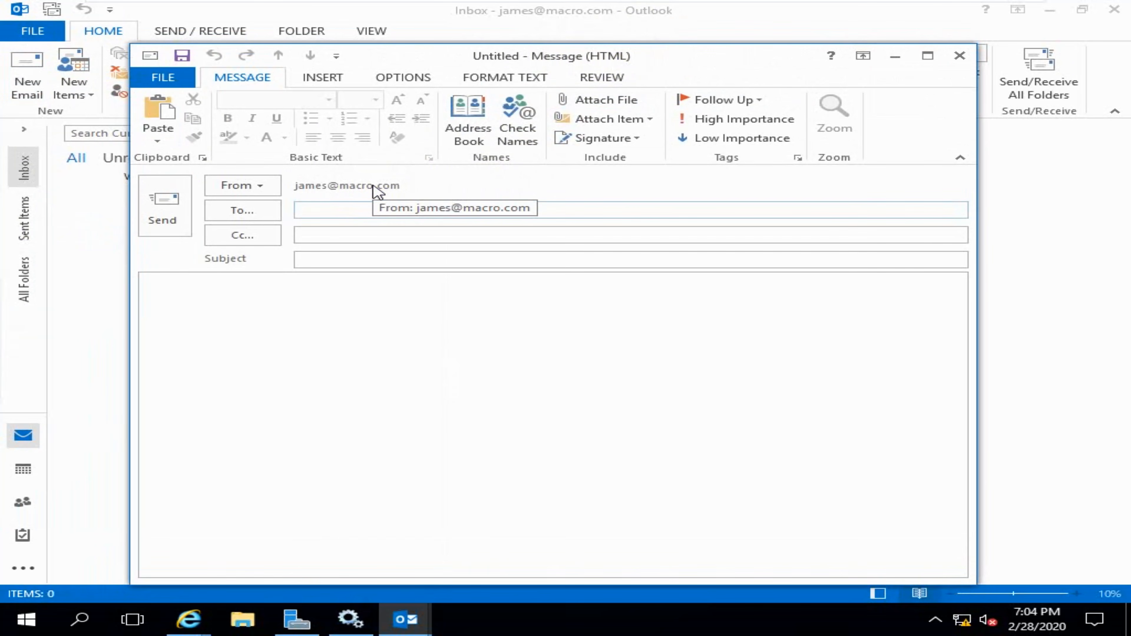
{"action": "left_click", "coordinate": [266, 186]}
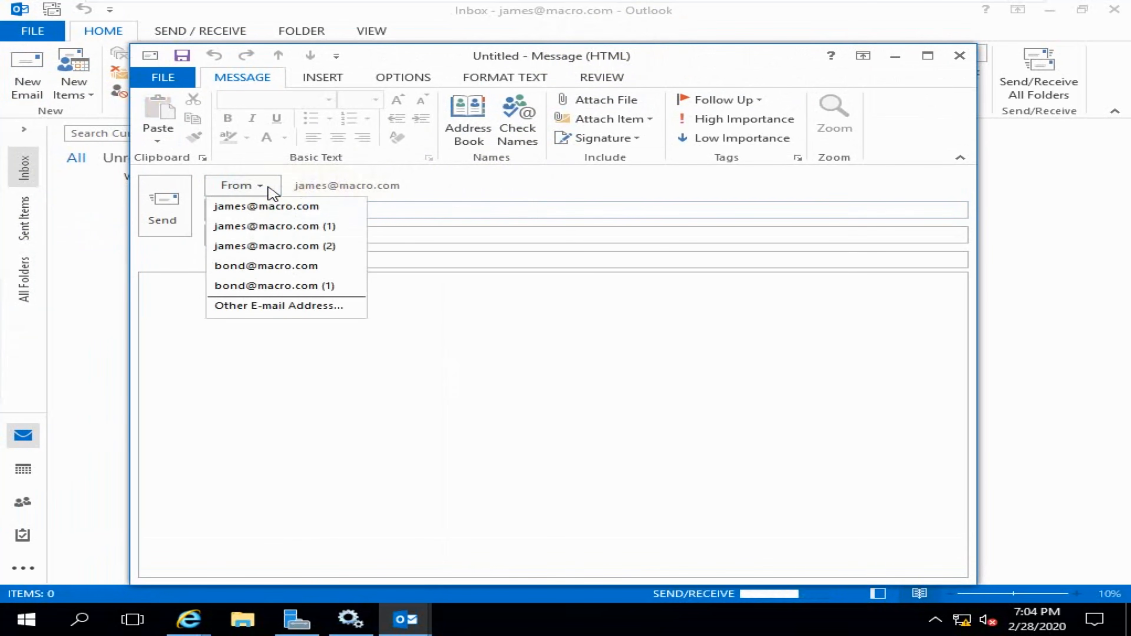
{"action": "left_click", "coordinate": [258, 266]}
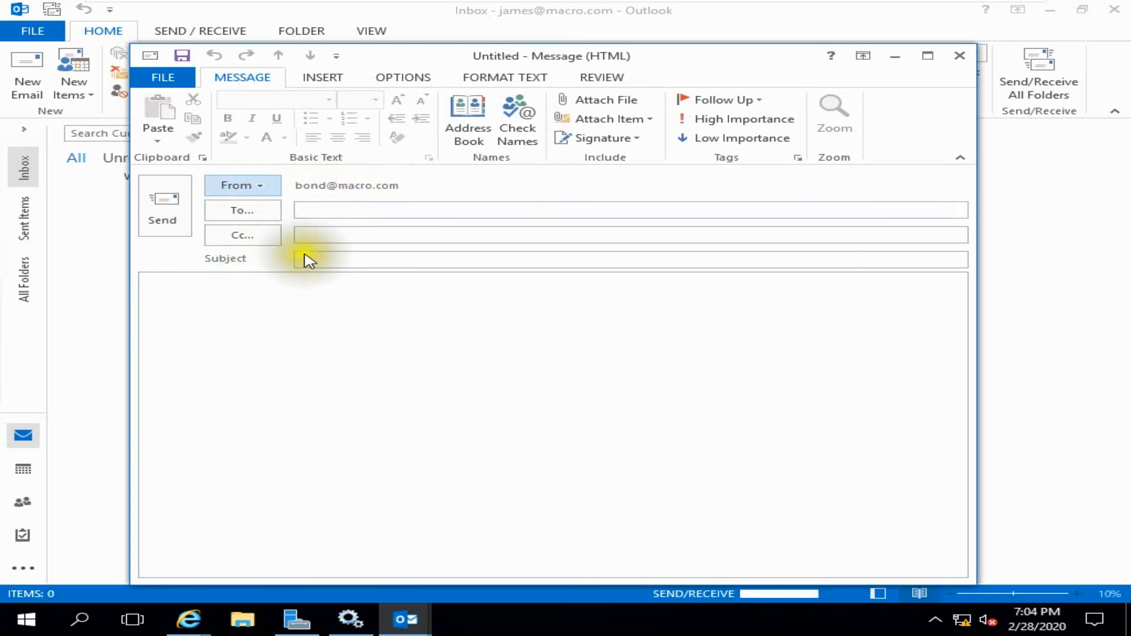
- Open the two newly arrived Microsoft Outlook Test Messages
{"action": "left_click_drag", "start_coordinate": [725, 59], "coordinate": [796, 43]}
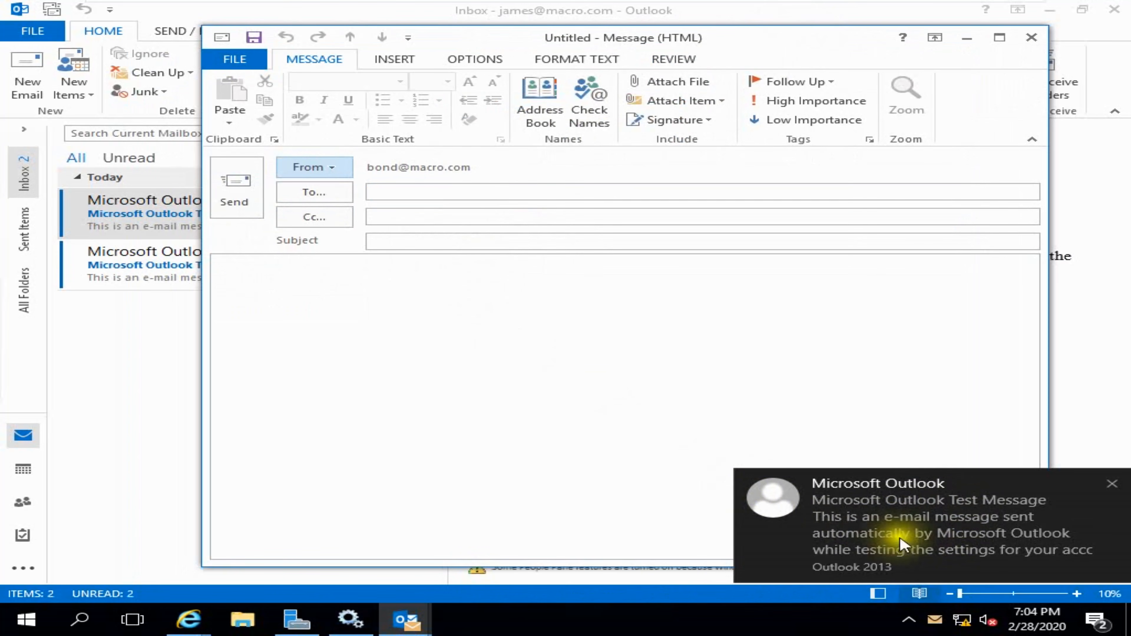
{"action": "left_click", "coordinate": [936, 526]}
{"action": "left_click", "coordinate": [862, 517]}
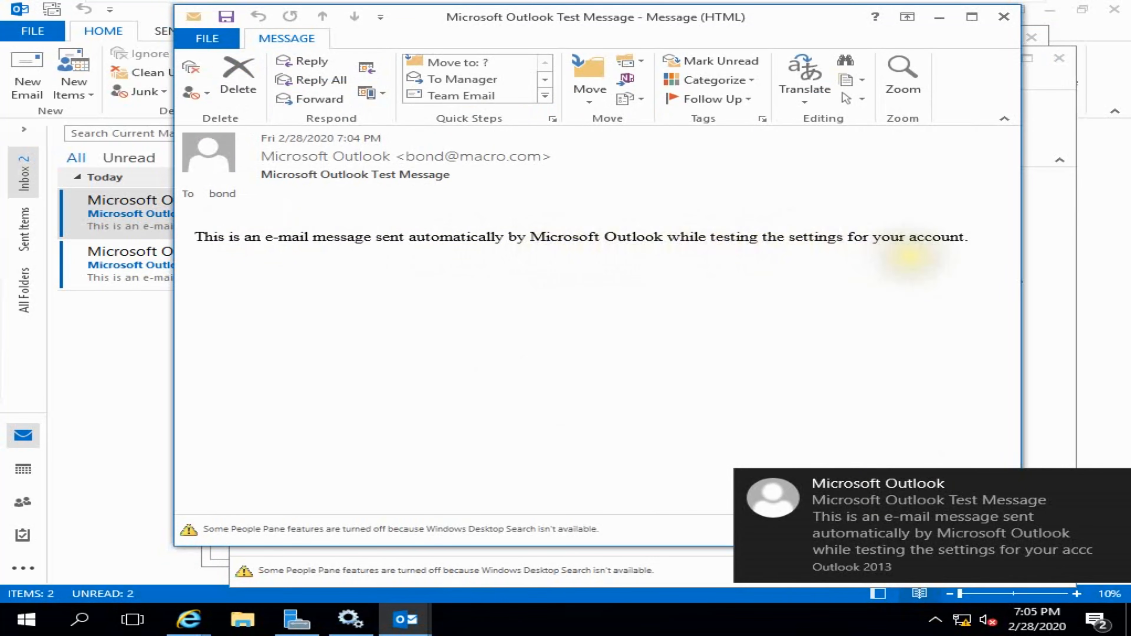
- Bring the Outlook test message window back to the front from the taskbar previews
{"action": "left_click", "coordinate": [352, 618]}
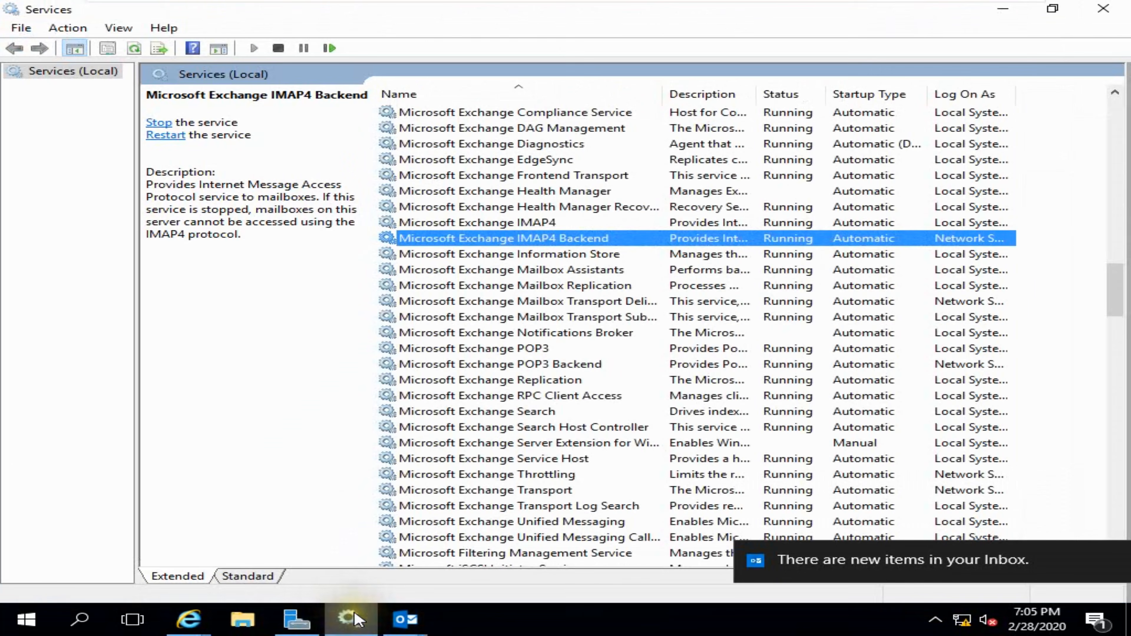
{"action": "left_click", "coordinate": [190, 619]}
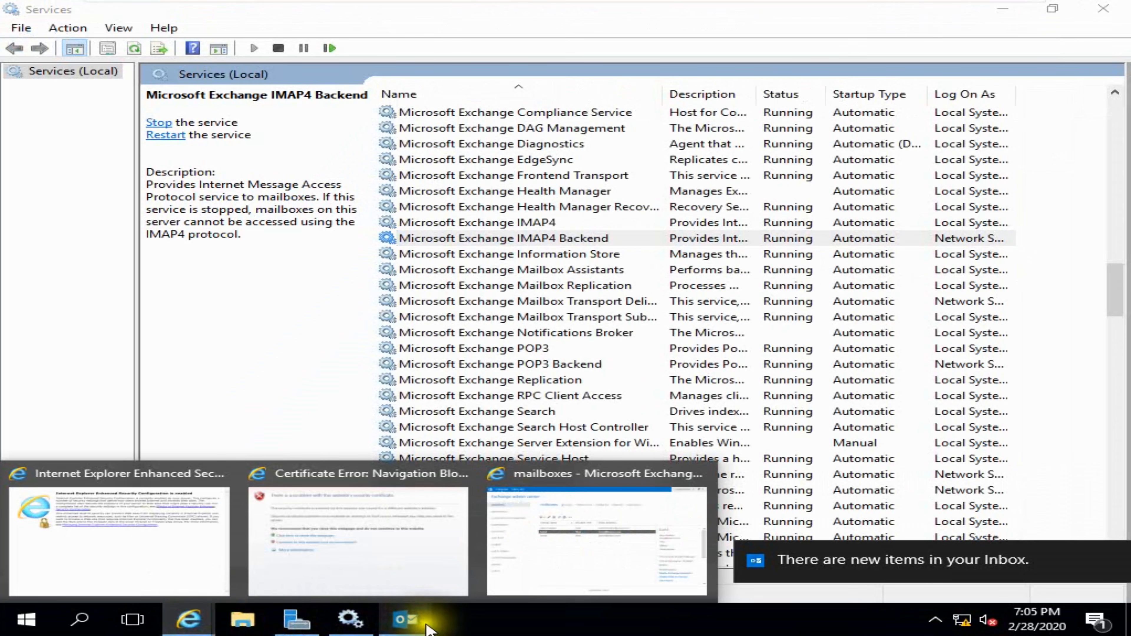
{"action": "left_click", "coordinate": [419, 629]}
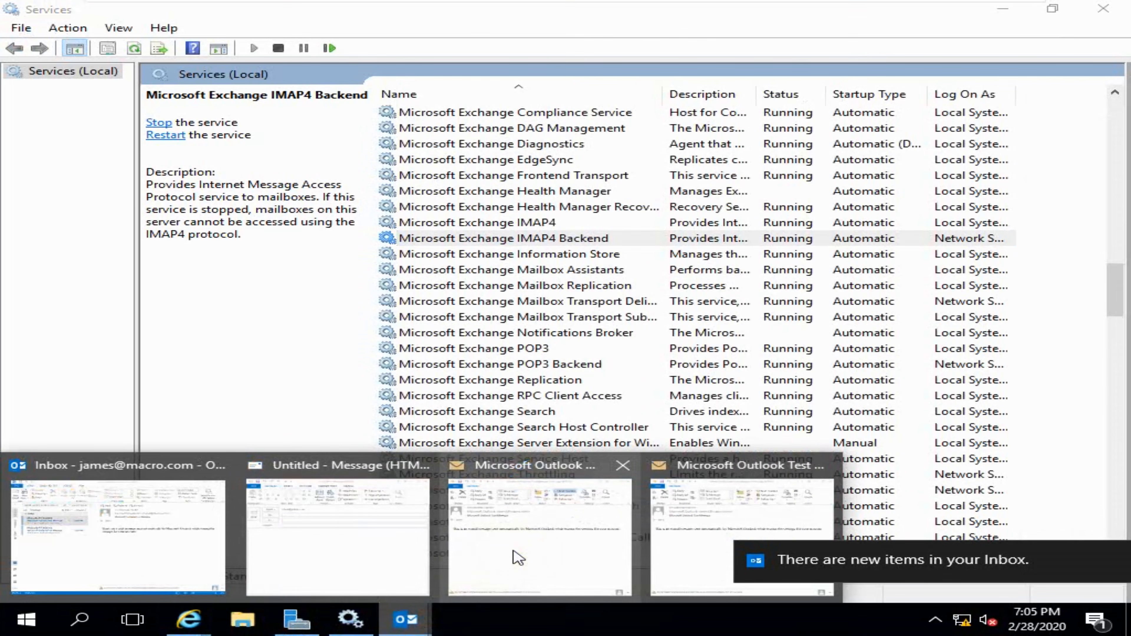
{"action": "left_click", "coordinate": [742, 533]}
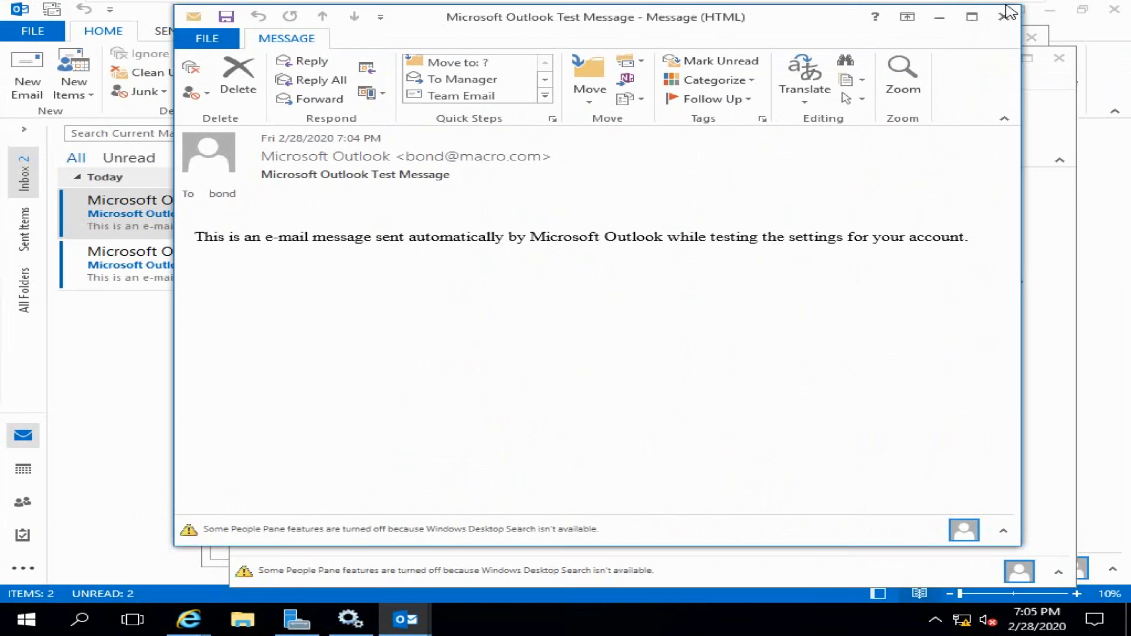
- Select the message's body sentence, then close both test message copies
{"action": "left_click_drag", "start_coordinate": [194, 236], "coordinate": [980, 236]}
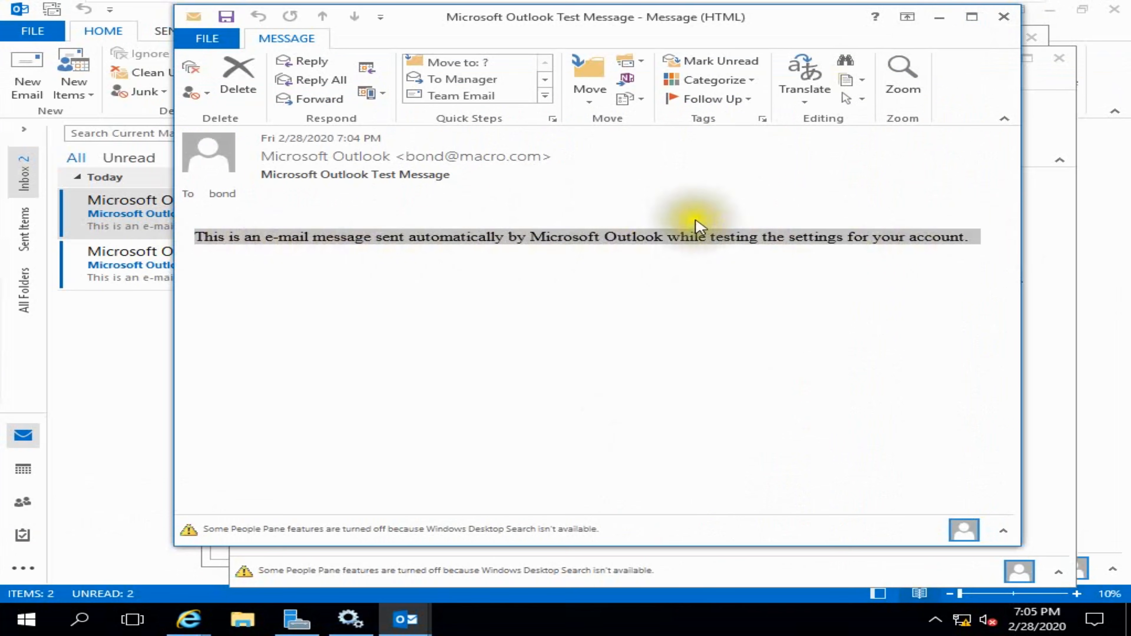
{"action": "left_click", "coordinate": [1003, 17]}
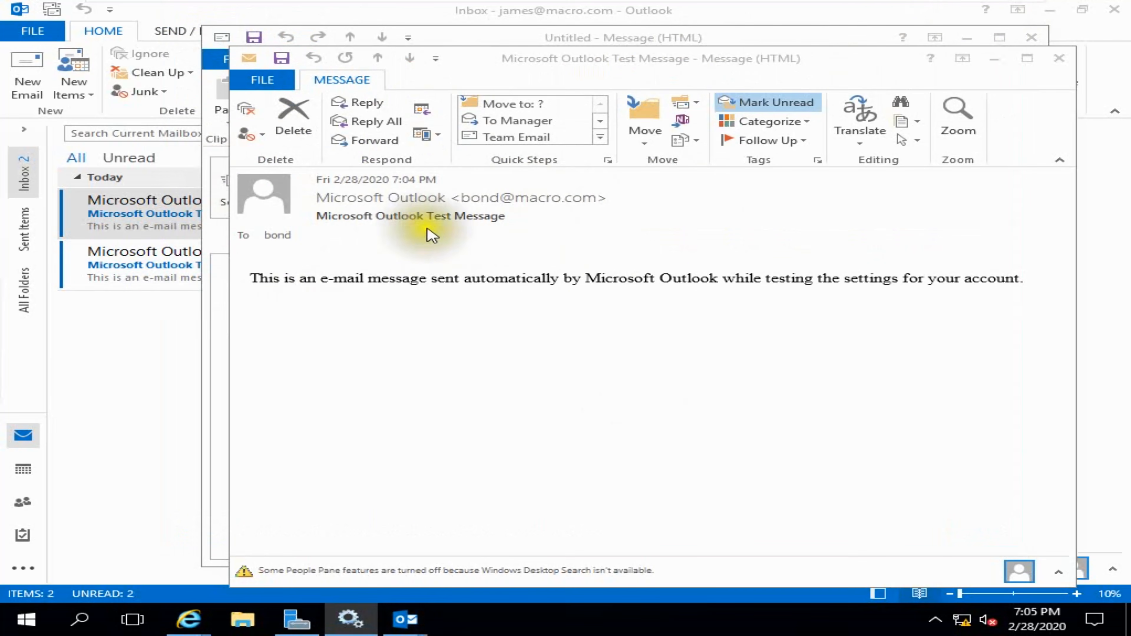
{"action": "left_click", "coordinate": [1059, 59]}
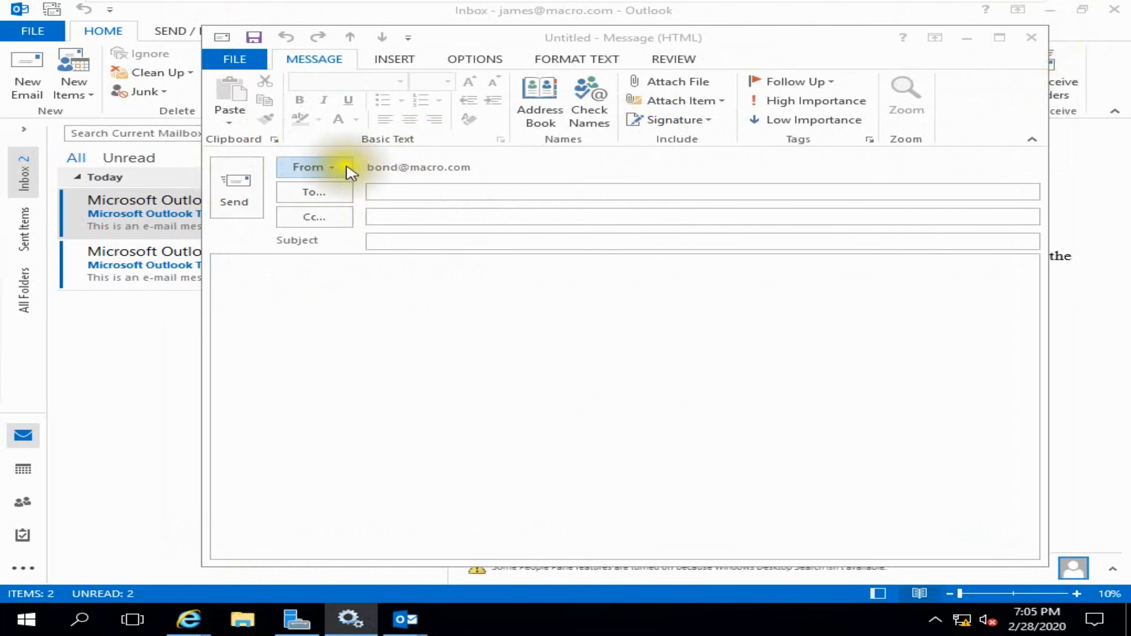
- Send 'Test Mail' with body 'This is my 1st mail.' to the recipient, Cc administrator
{"action": "left_click", "coordinate": [368, 196]}
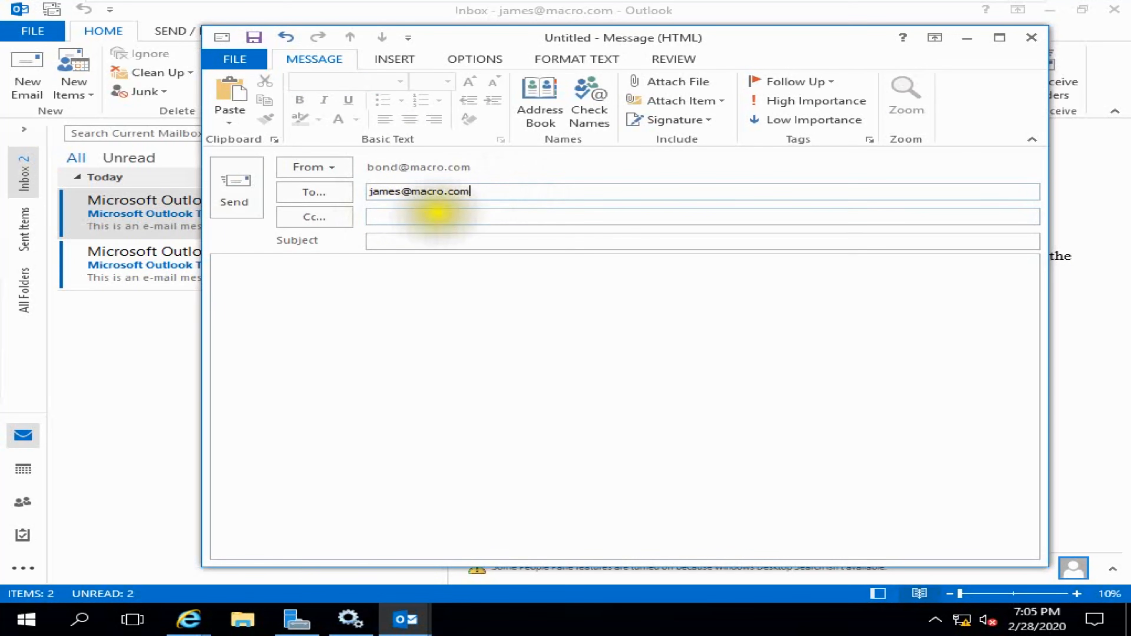
{"action": "left_click", "coordinate": [438, 216]}
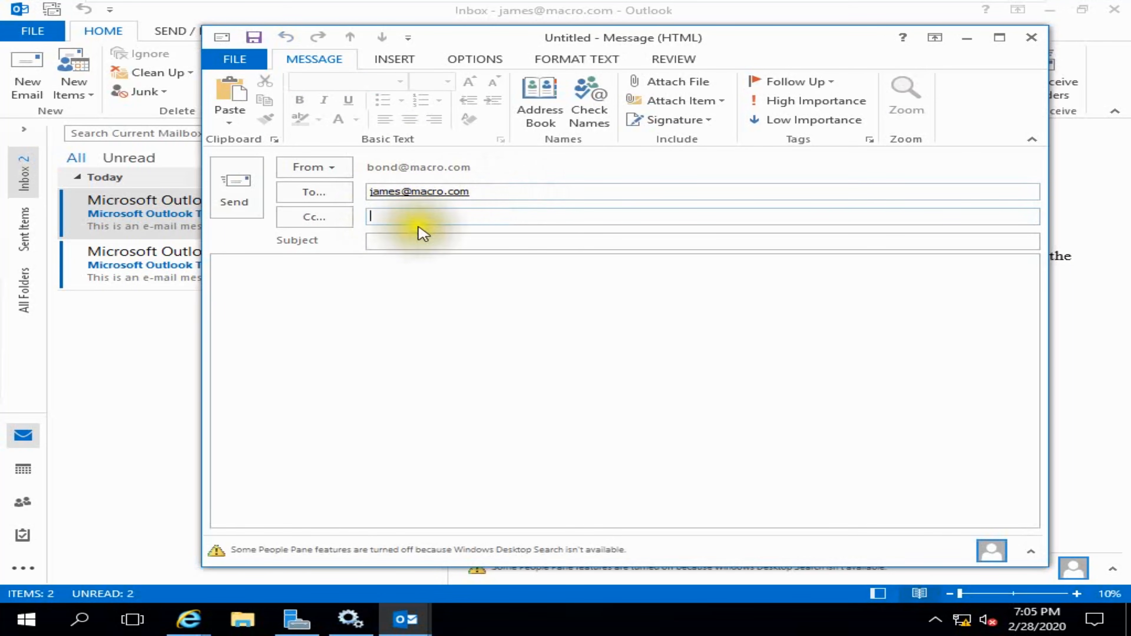
{"action": "type", "text": "A"}
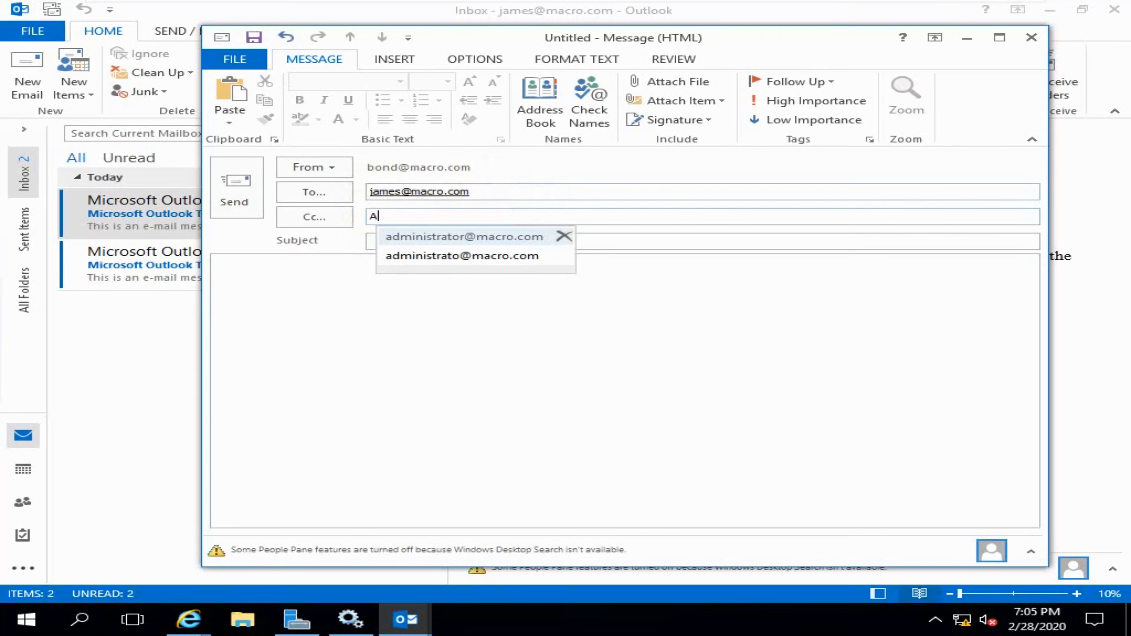
{"action": "type", "text": "d"}
{"action": "left_click", "coordinate": [424, 241]}
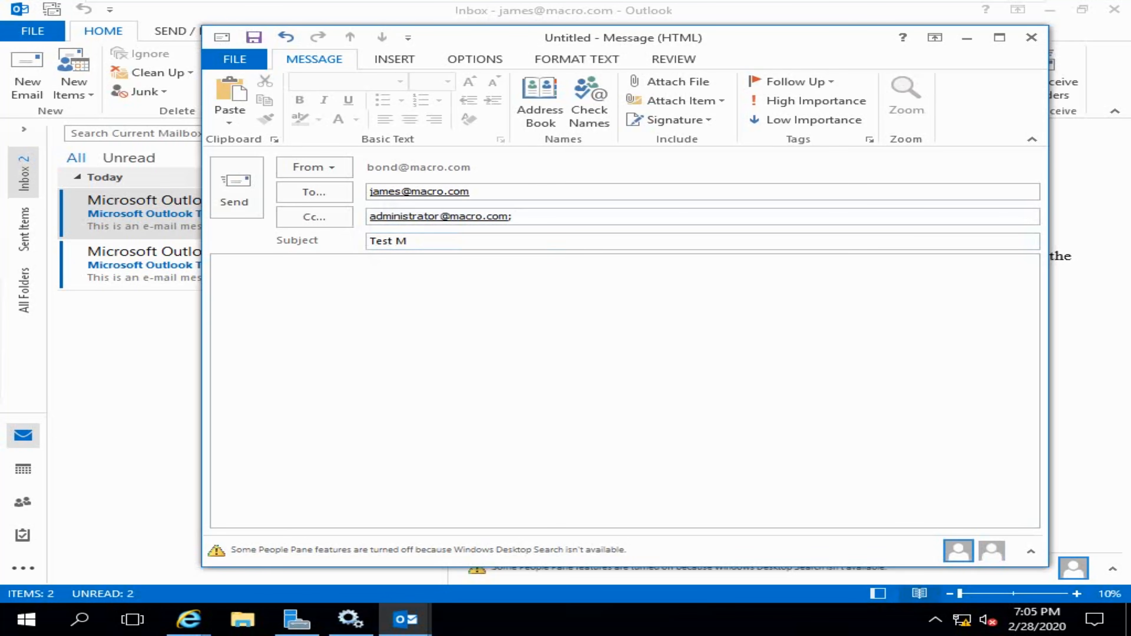
{"action": "left_click", "coordinate": [348, 273]}
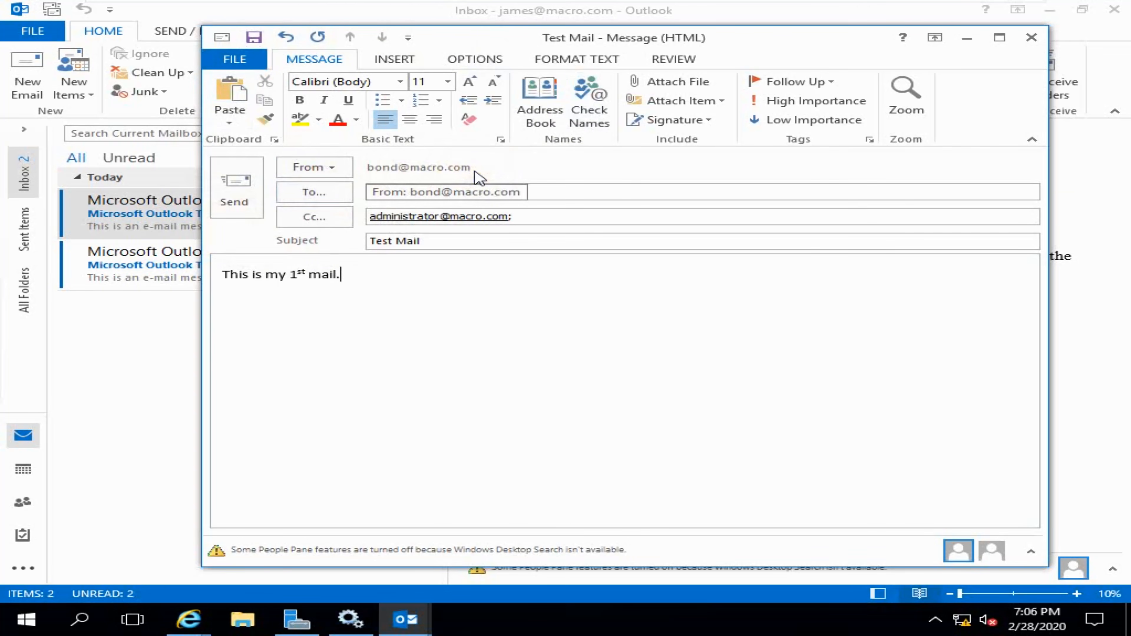
{"action": "left_click", "coordinate": [999, 38]}
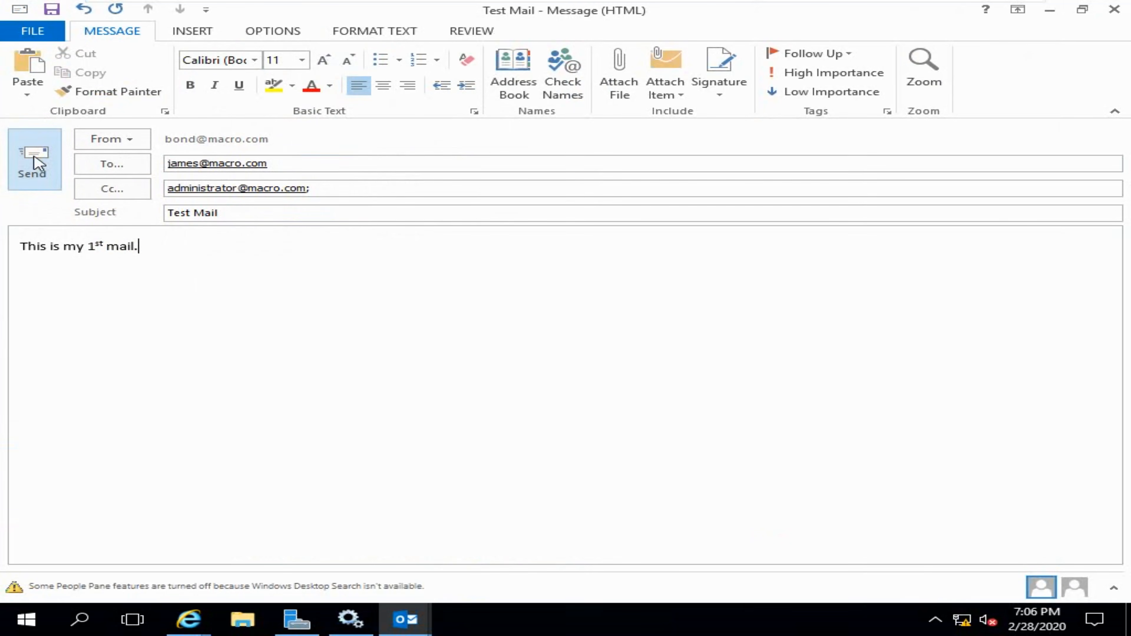
{"action": "left_click", "coordinate": [38, 178]}
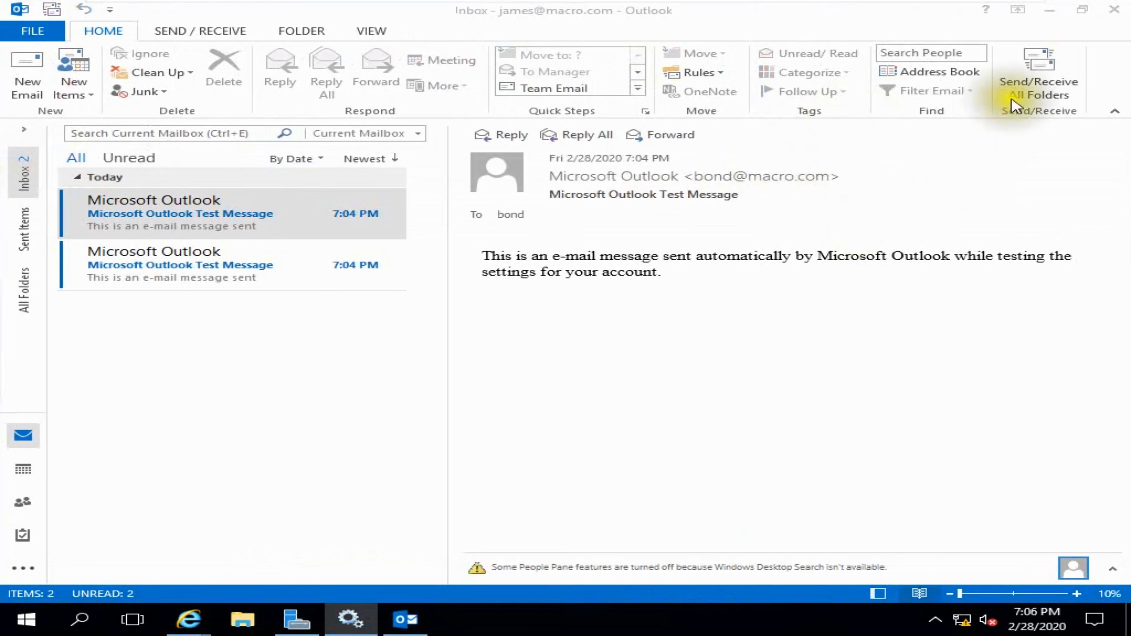
- Run Send/Receive All Folders so the Test Mail arrives in the Inbox
{"action": "left_click", "coordinate": [1042, 83]}
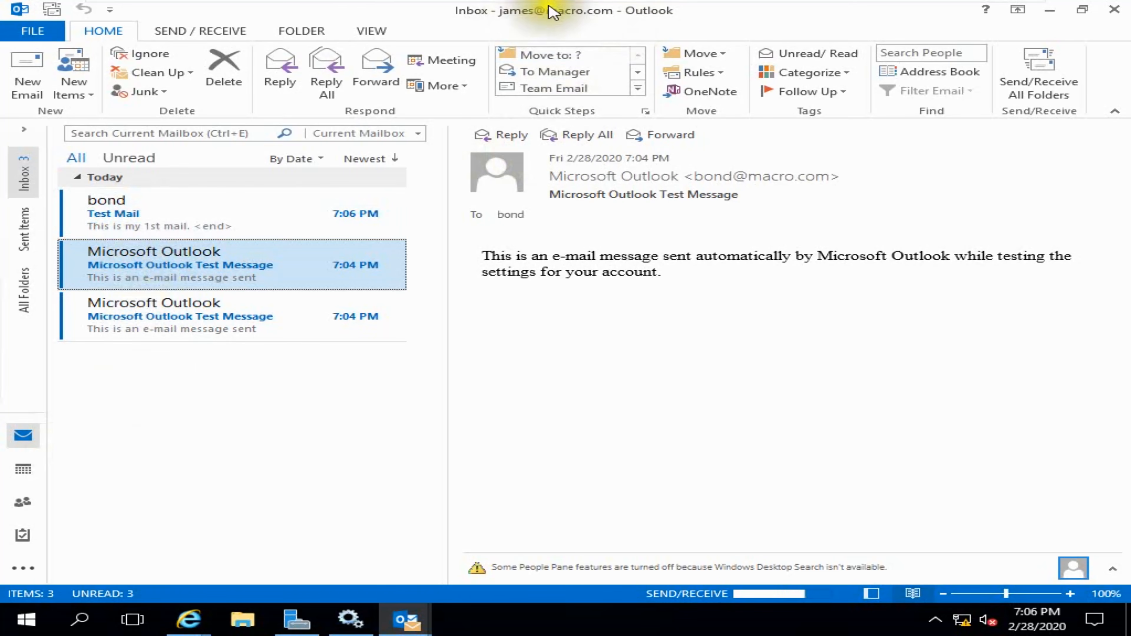
- Open the received Test Mail, check its To/Cc recipients in the People Pane, then close it
{"action": "double_click", "coordinate": [141, 219]}
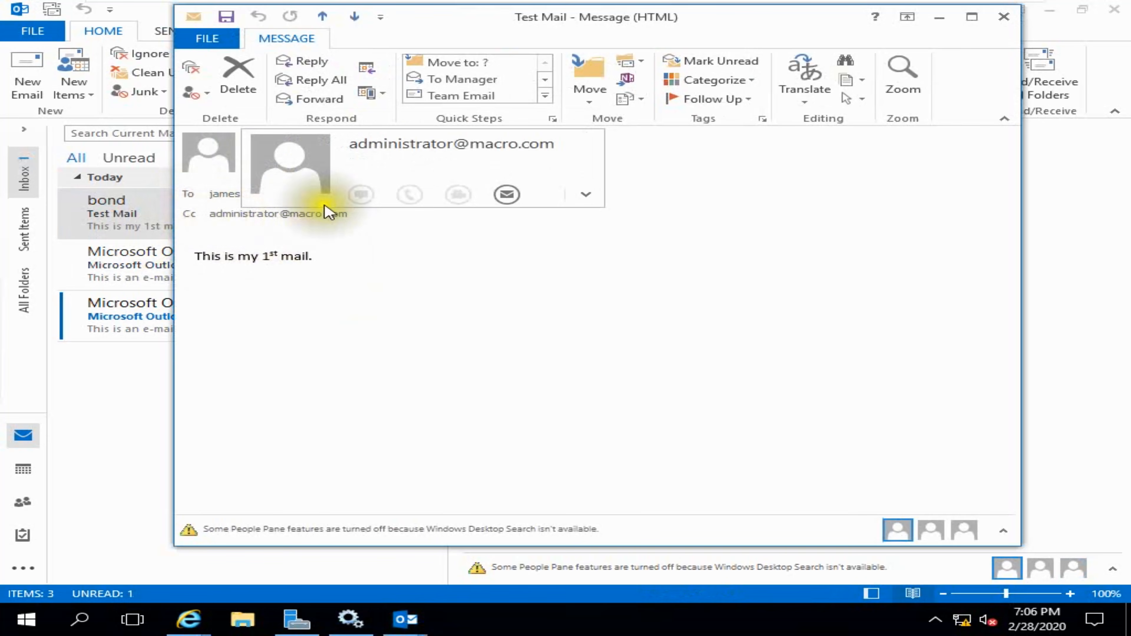
{"action": "mouse_move", "coordinate": [310, 156]}
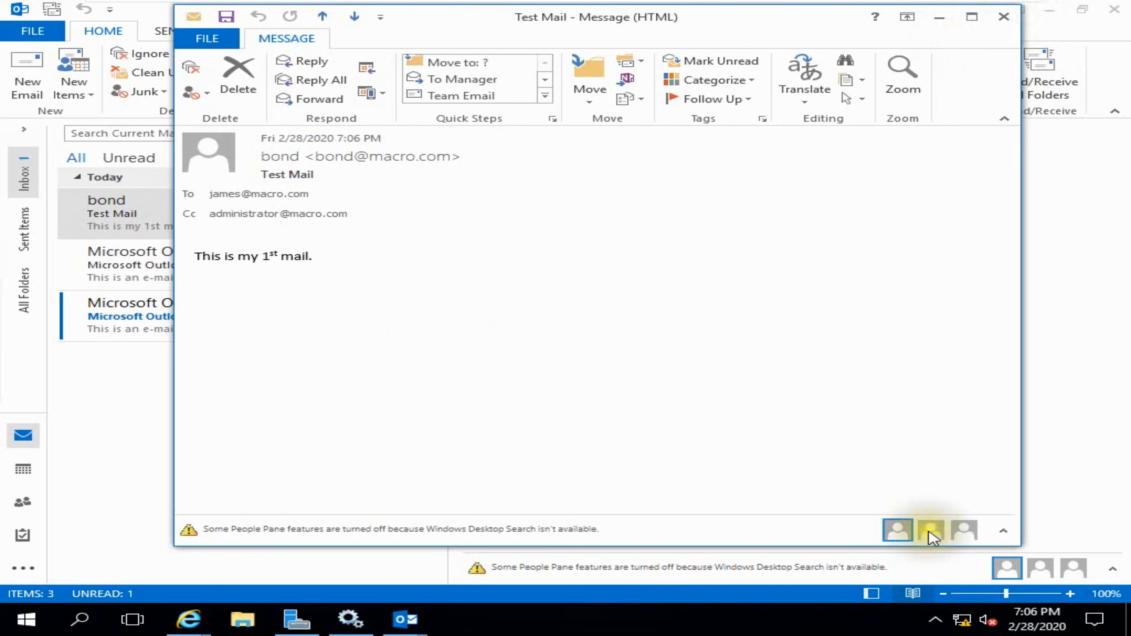
{"action": "mouse_move", "coordinate": [933, 537]}
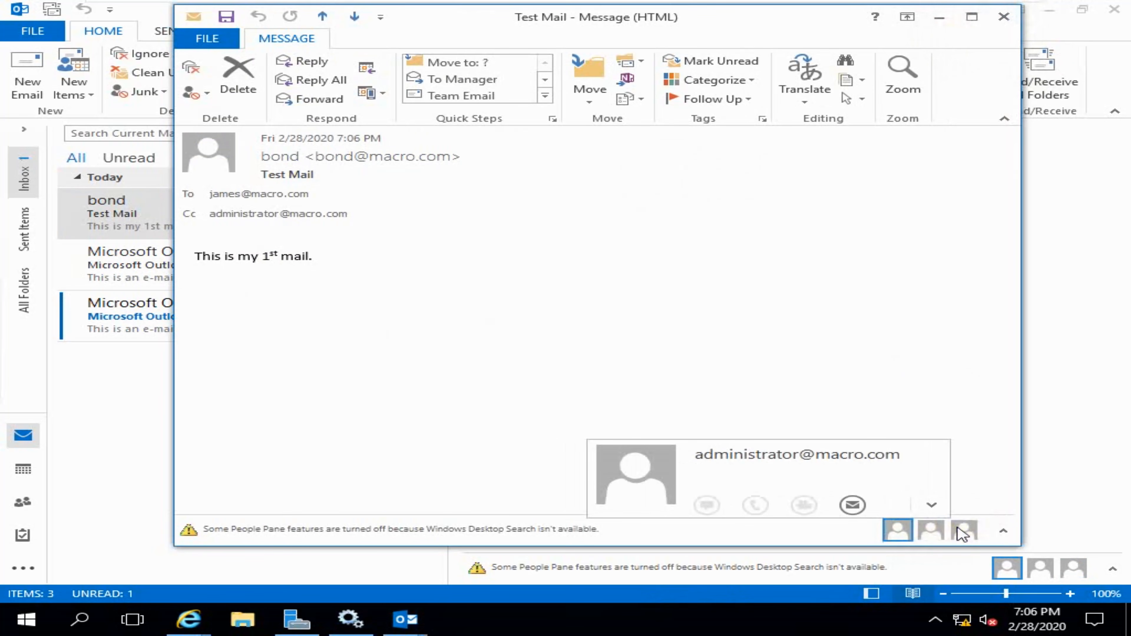
{"action": "left_click", "coordinate": [931, 531]}
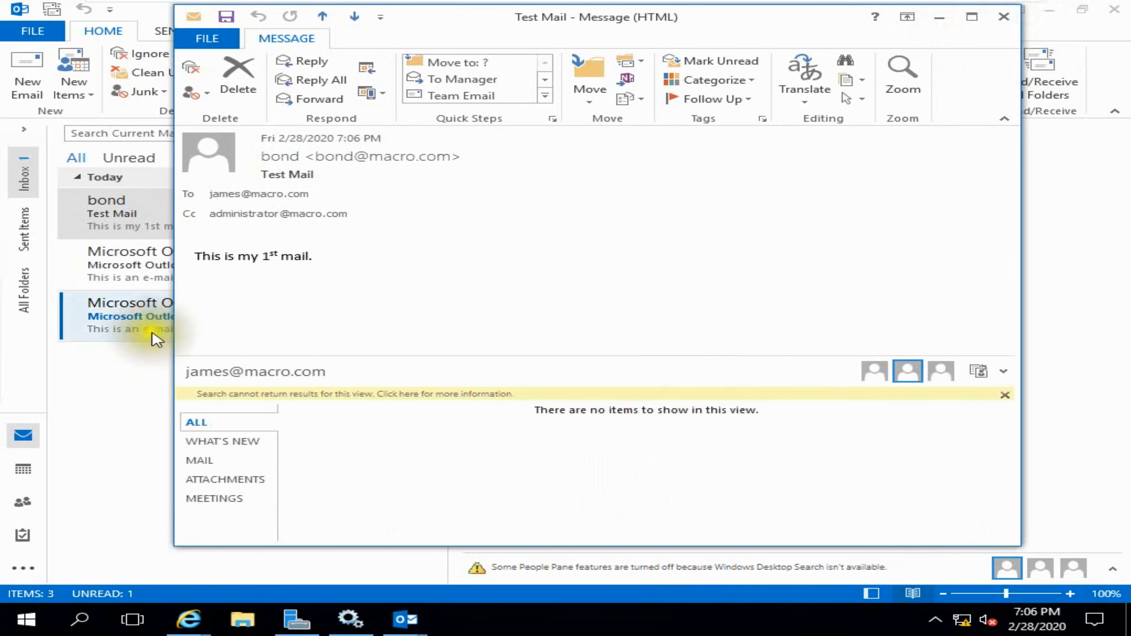
{"action": "left_click", "coordinate": [1004, 17]}
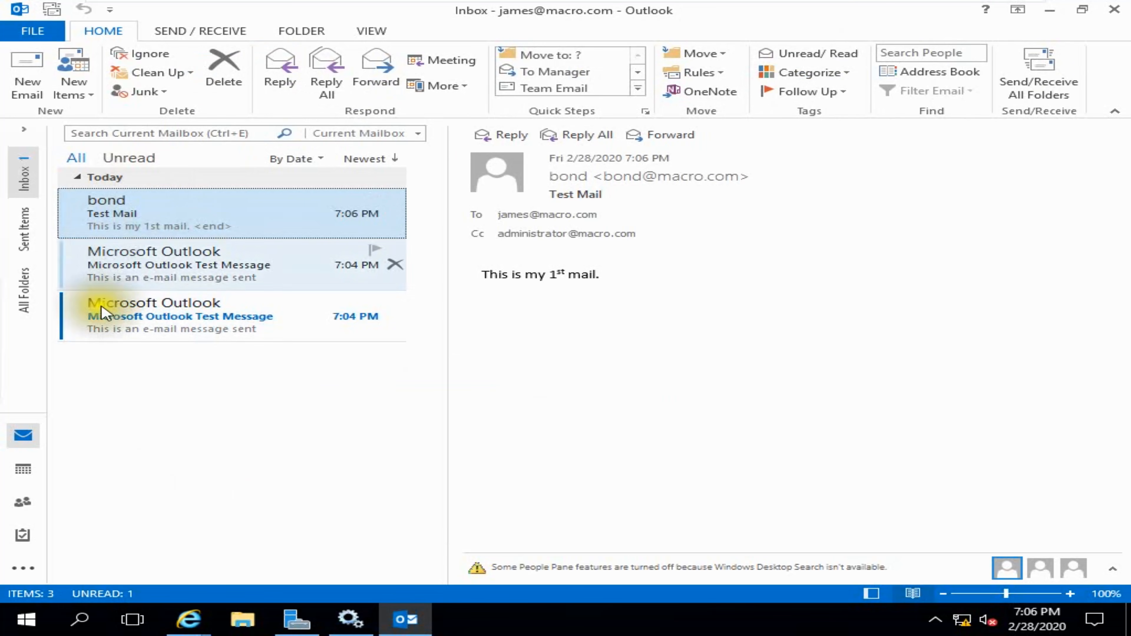
- Exit the virtual machine's full-screen view and show the host Windows desktop
{"action": "mouse_move", "coordinate": [777, 9]}
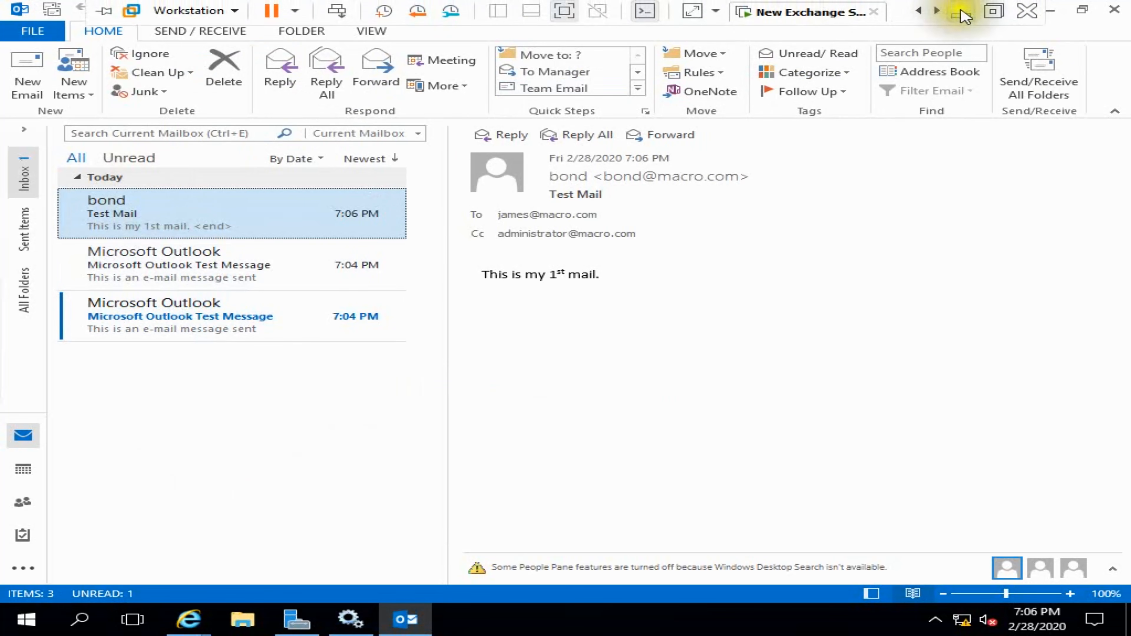
{"action": "left_click", "coordinate": [995, 8]}
{"action": "key", "text": "super+d"}
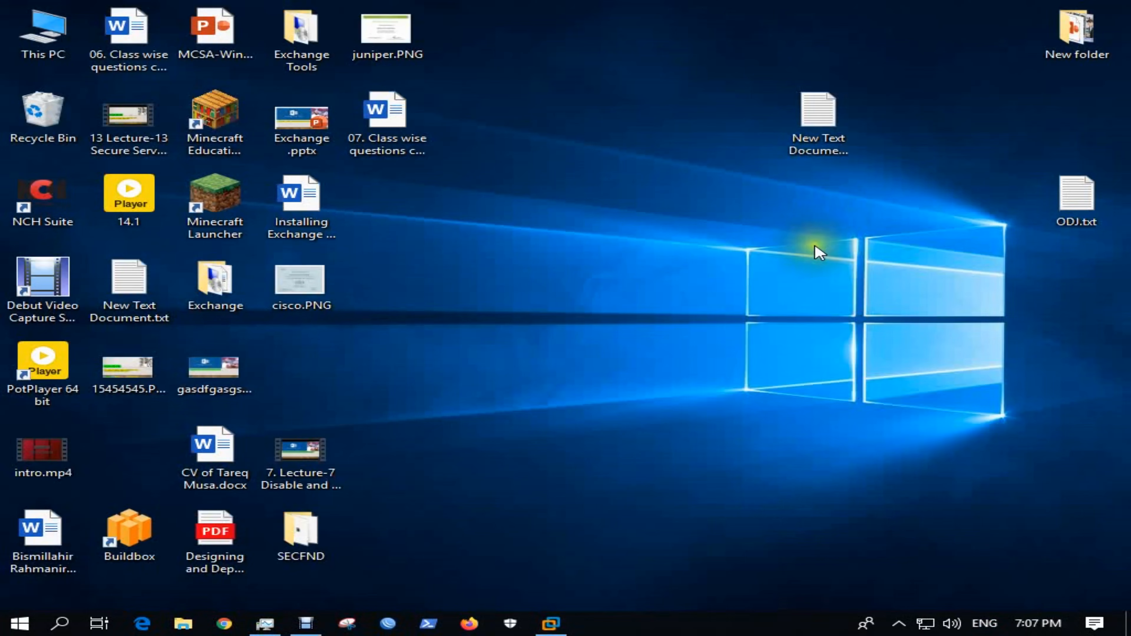